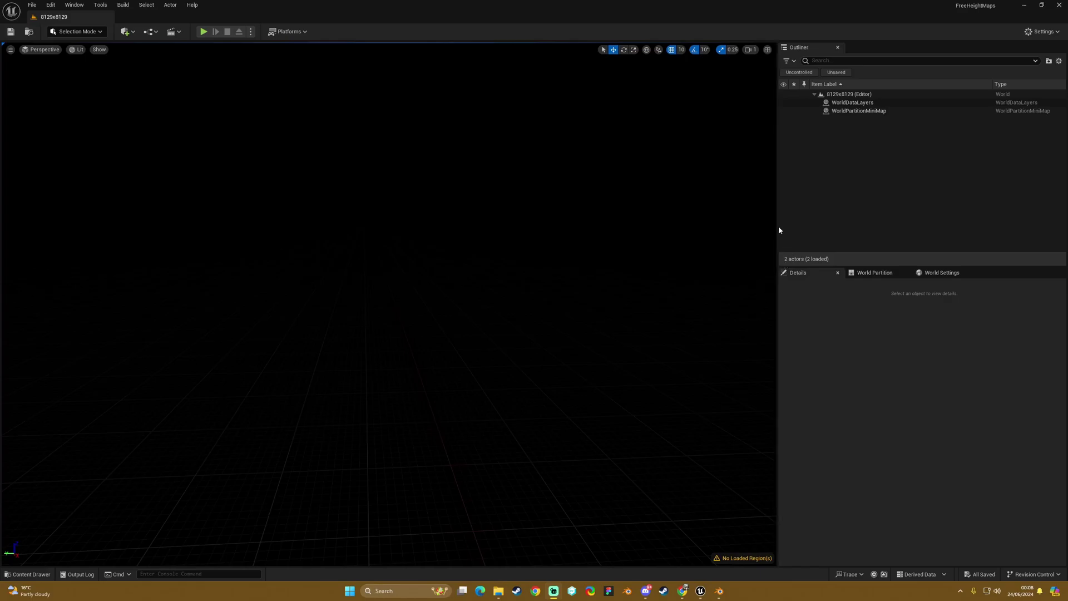
# - Drag the viewport/Outliner splitter right to give the 3D viewport of level 8129x8129 more width
pyautogui.moveTo(778, 227); pyautogui.dragTo(715, 231)
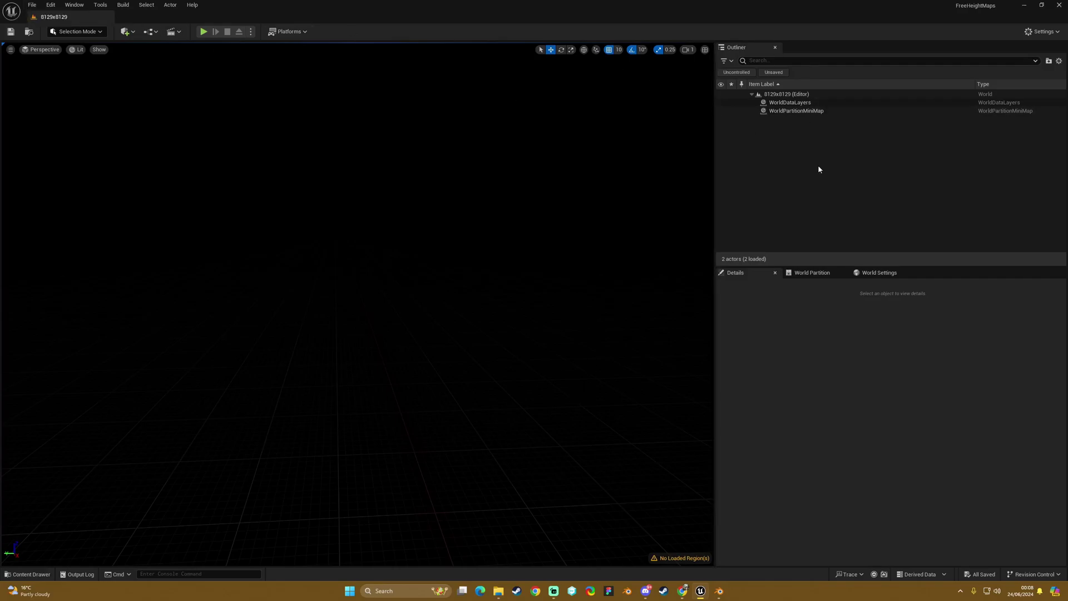
pyautogui.moveTo(716, 212); pyautogui.dragTo(866, 228)
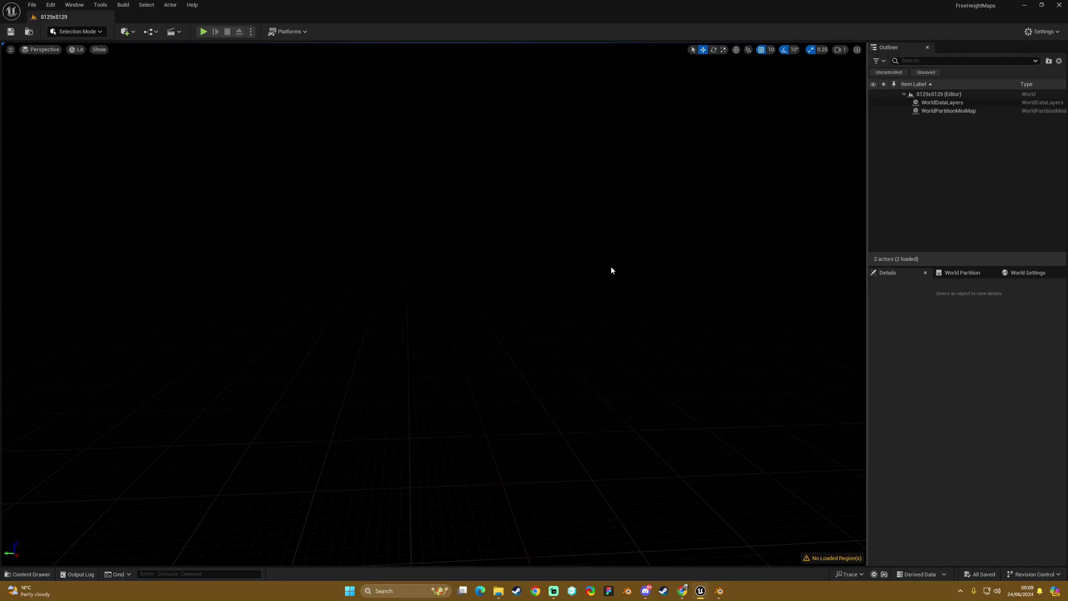
# - Step through the Heightmap Starter Pack Variety gallery thumbnails to the fourth preview image
pyautogui.click(32, 4)
pyautogui.click(32, 4)
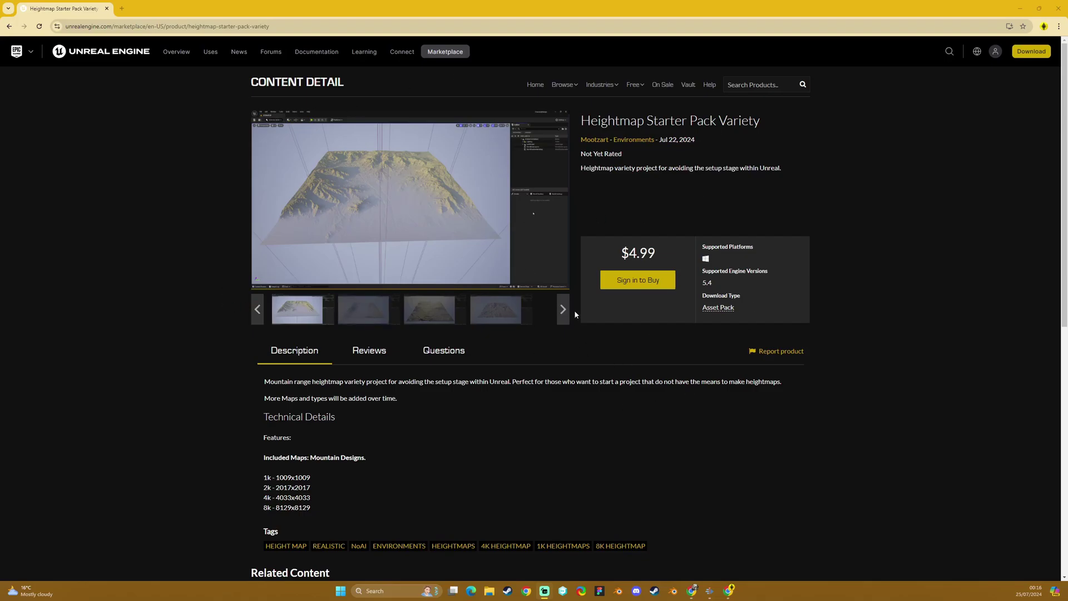
pyautogui.click(366, 310)
pyautogui.click(420, 314)
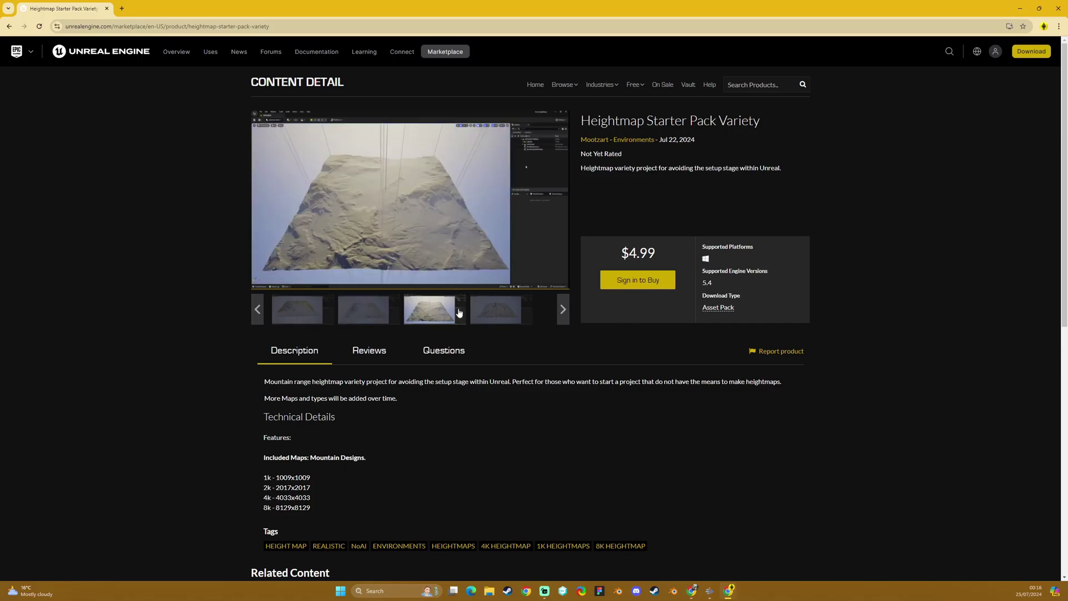
pyautogui.click(495, 310)
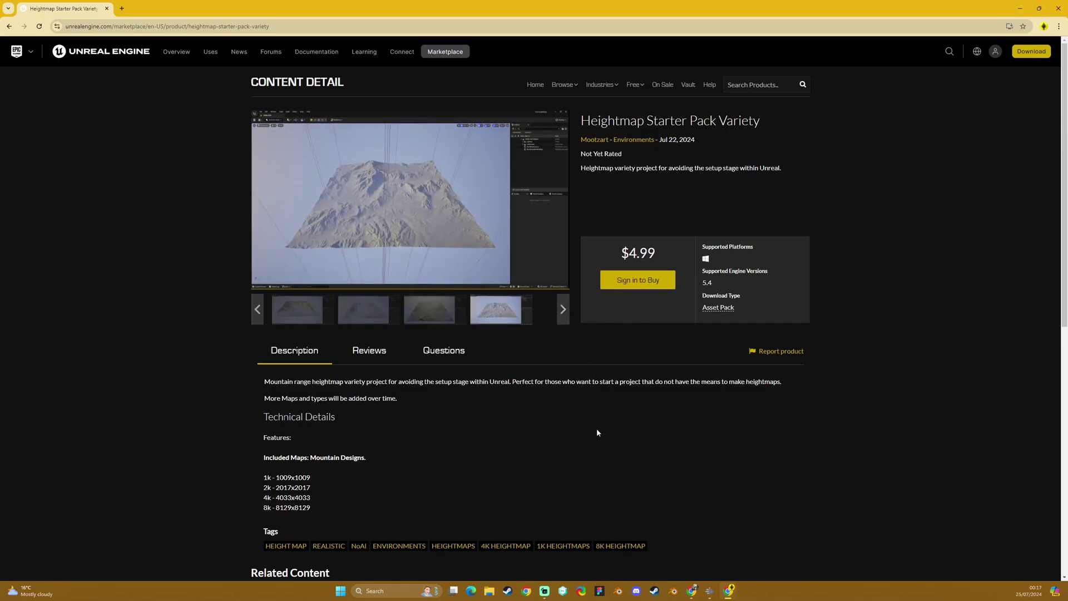
pyautogui.scroll(-2, 597, 432)
pyautogui.scroll(2, 596, 433)
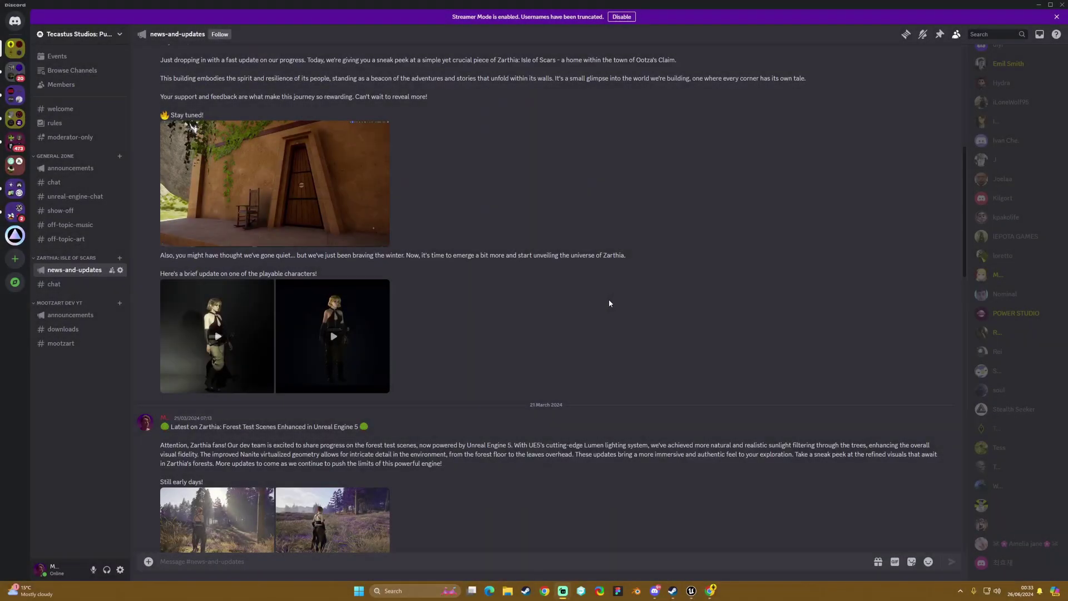
# - Scroll through the #news-and-updates posts, then switch to the #welcome channel
pyautogui.scroll(-10, 609, 303)
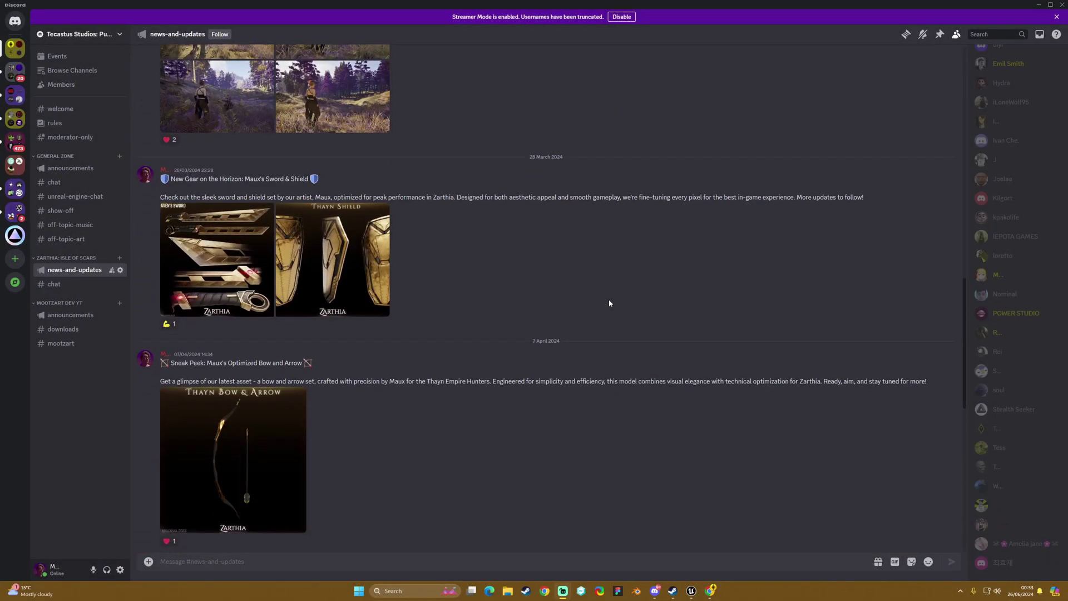
pyautogui.scroll(-10, 609, 303)
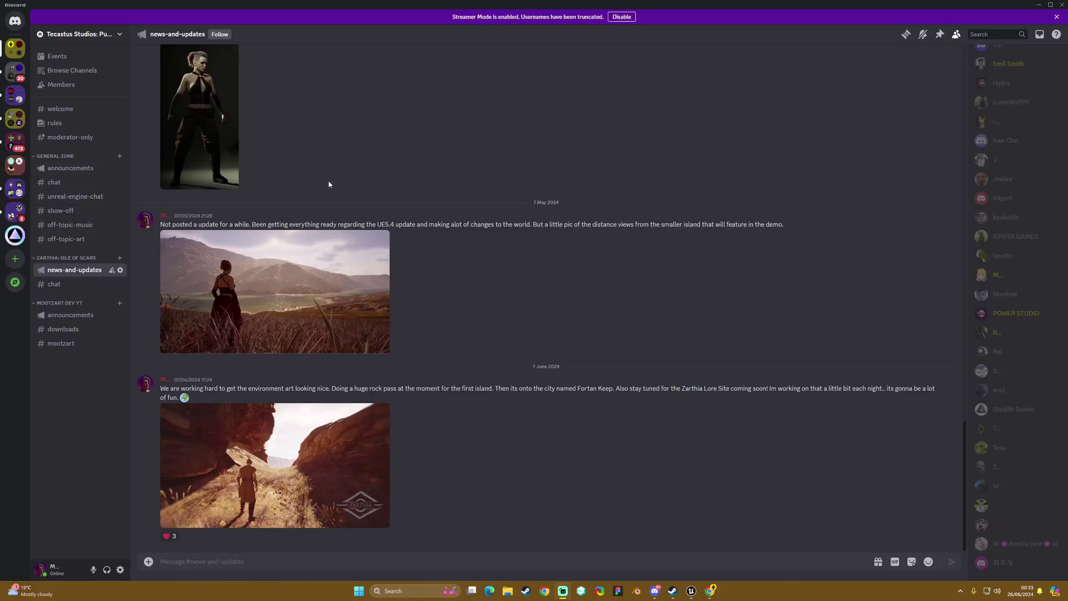
pyautogui.click(72, 109)
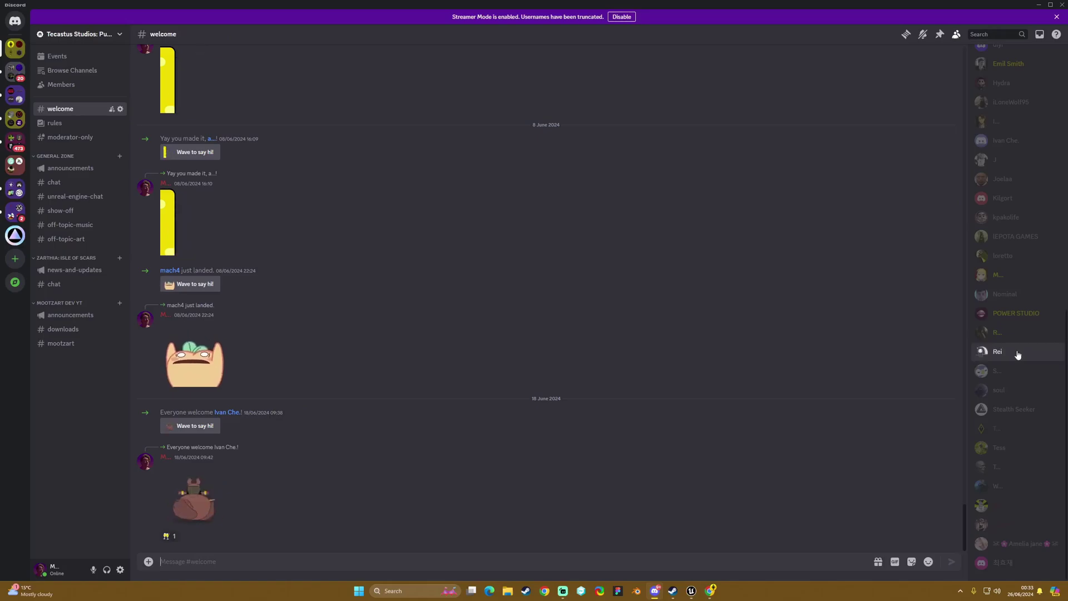
pyautogui.scroll(10, 1017, 355)
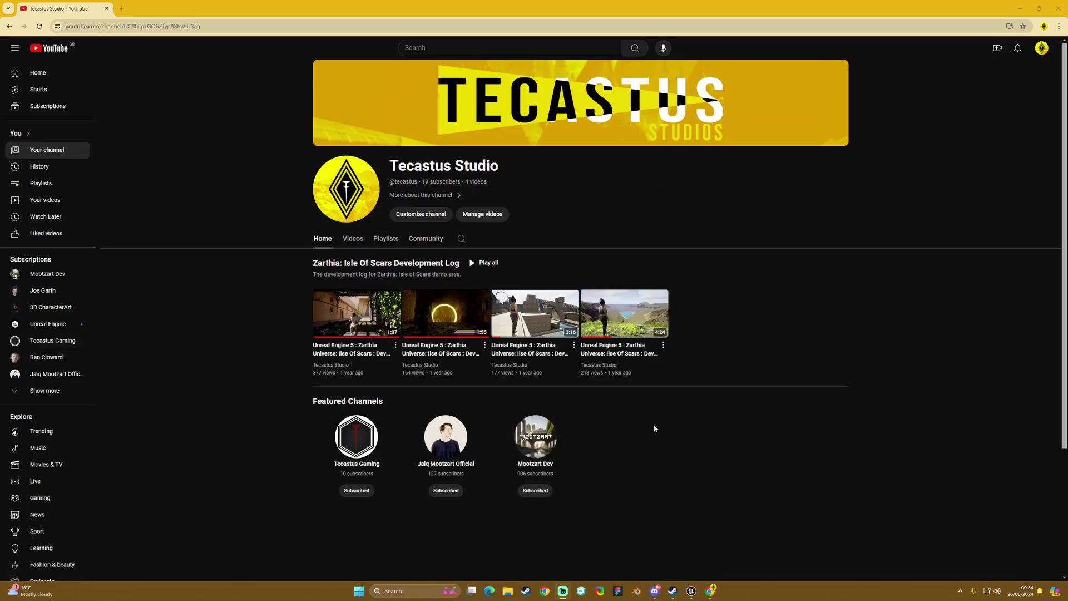
# - Open Mootzart Dev from Featured Channels and scroll through its channel page
pyautogui.click(543, 440)
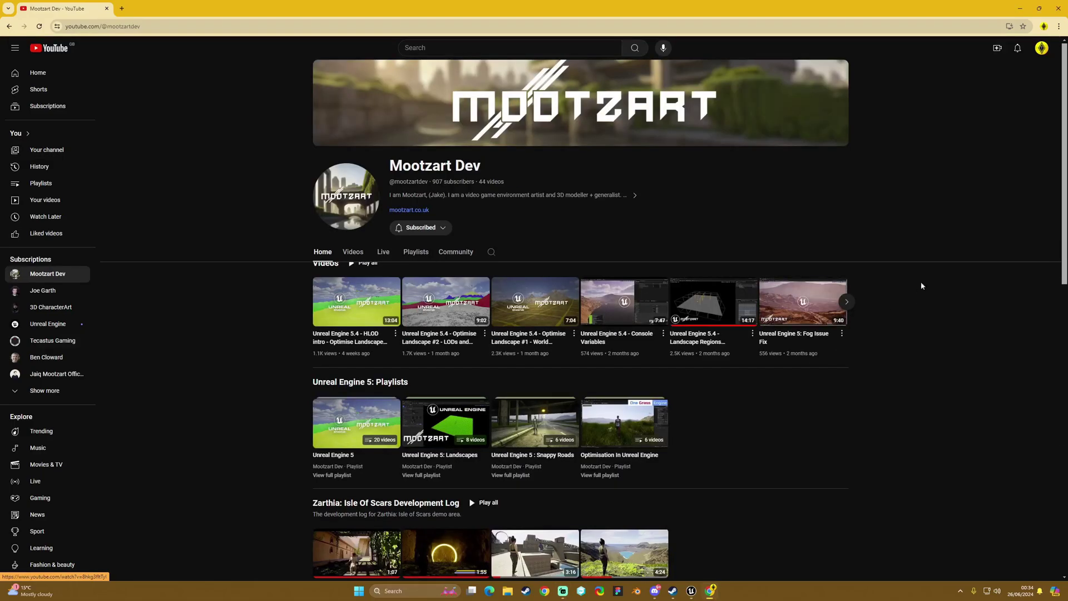
pyautogui.scroll(-4, 921, 267)
pyautogui.scroll(-7, 923, 238)
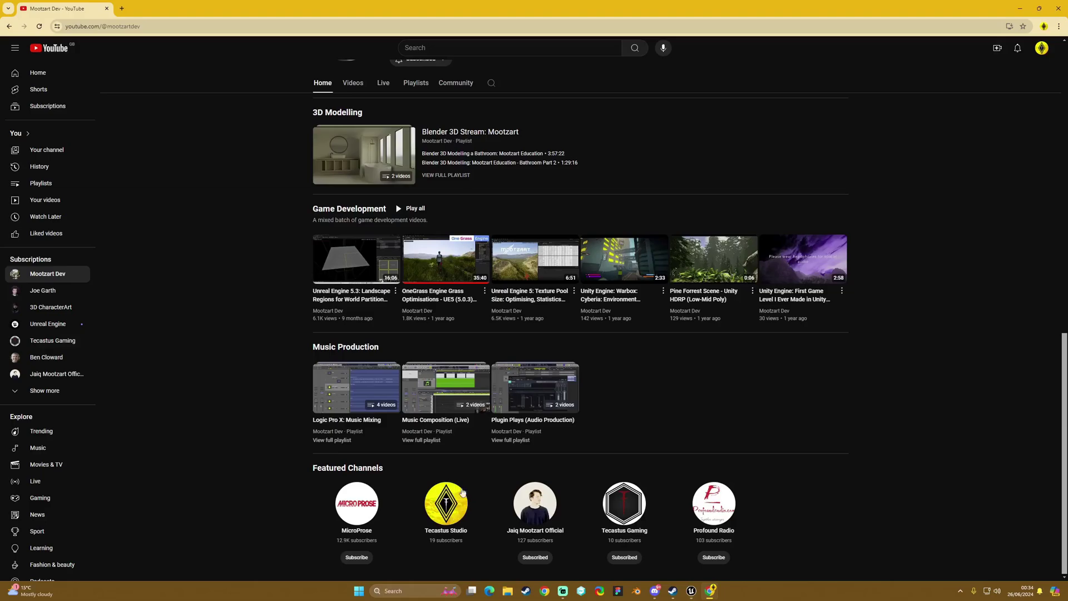
pyautogui.scroll(4, 951, 417)
pyautogui.scroll(7, 952, 420)
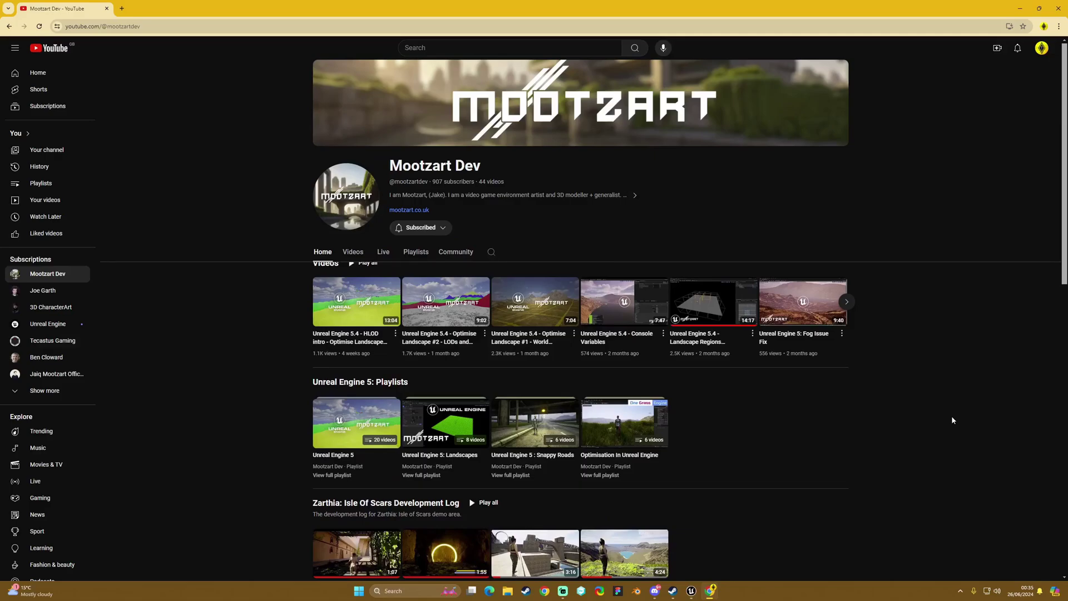
pyautogui.scroll(-12, 951, 419)
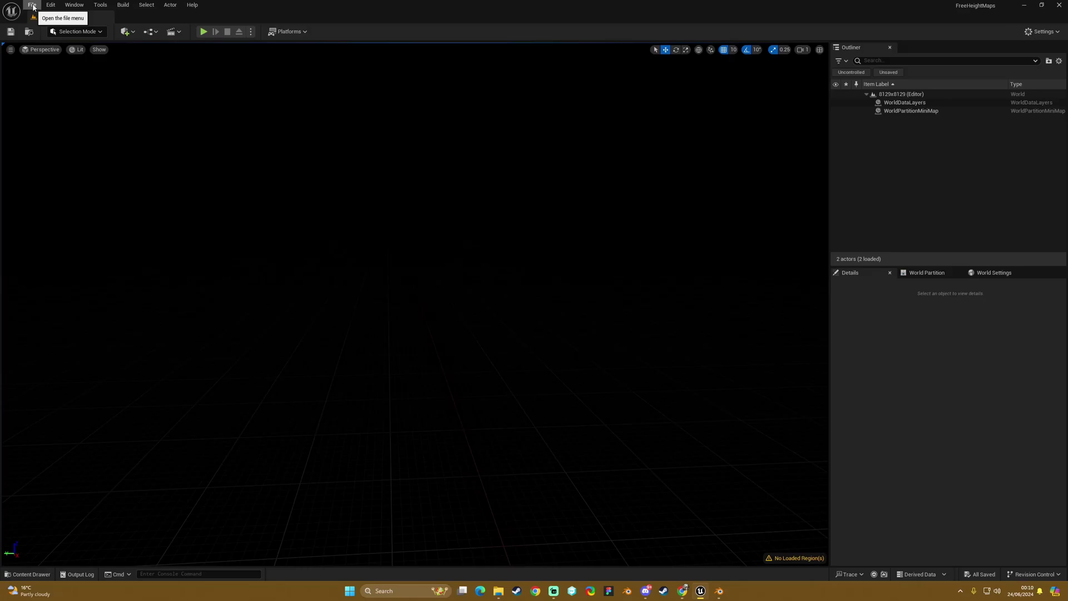
# - Open the Content Drawer and look over the Mootzart_HM 2017, 4033 and 8129 heightmap textures
pyautogui.click(33, 5)
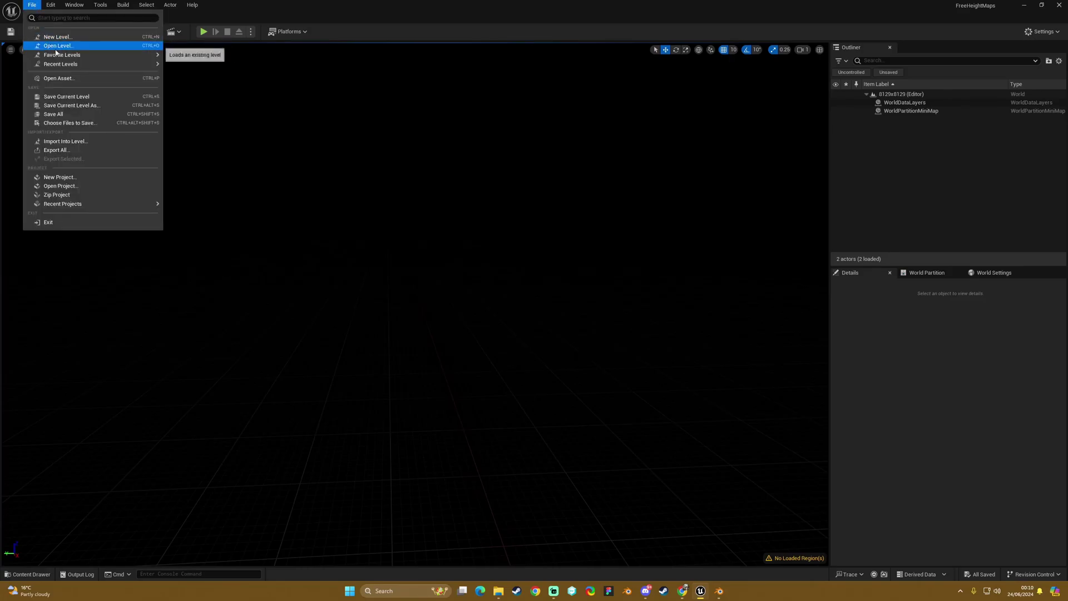
pyautogui.press('Escape')
pyautogui.hotkey('ctrl', 'space')
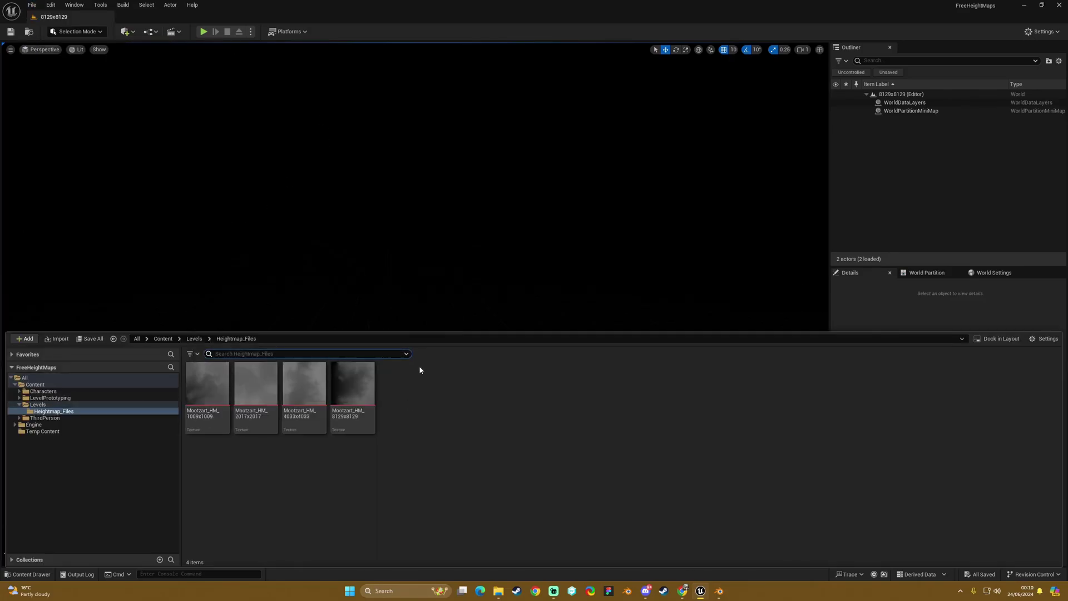
pyautogui.click(351, 411)
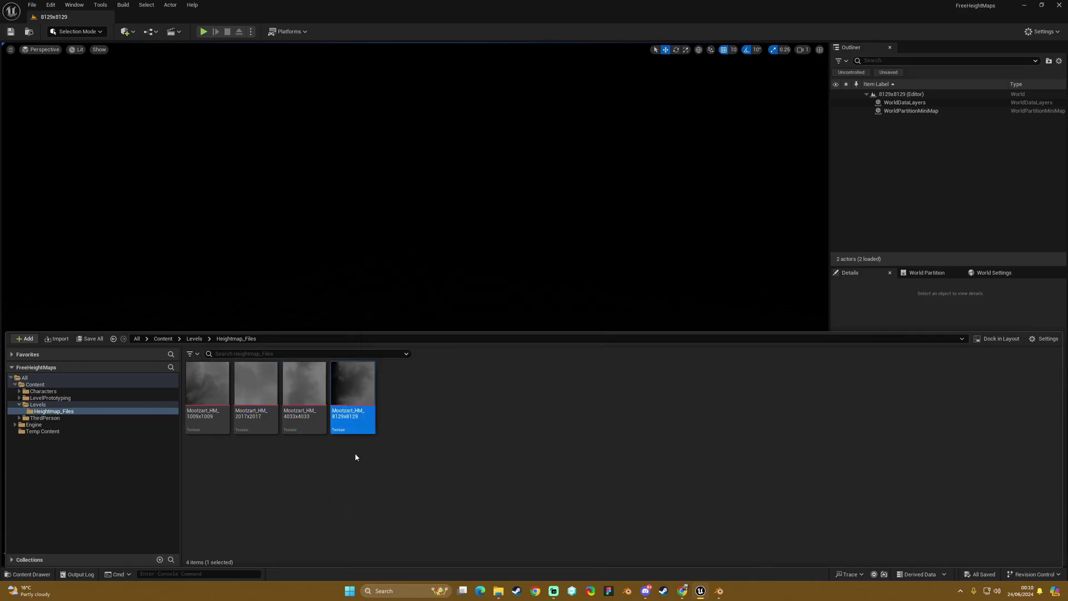
pyautogui.moveTo(218, 389)
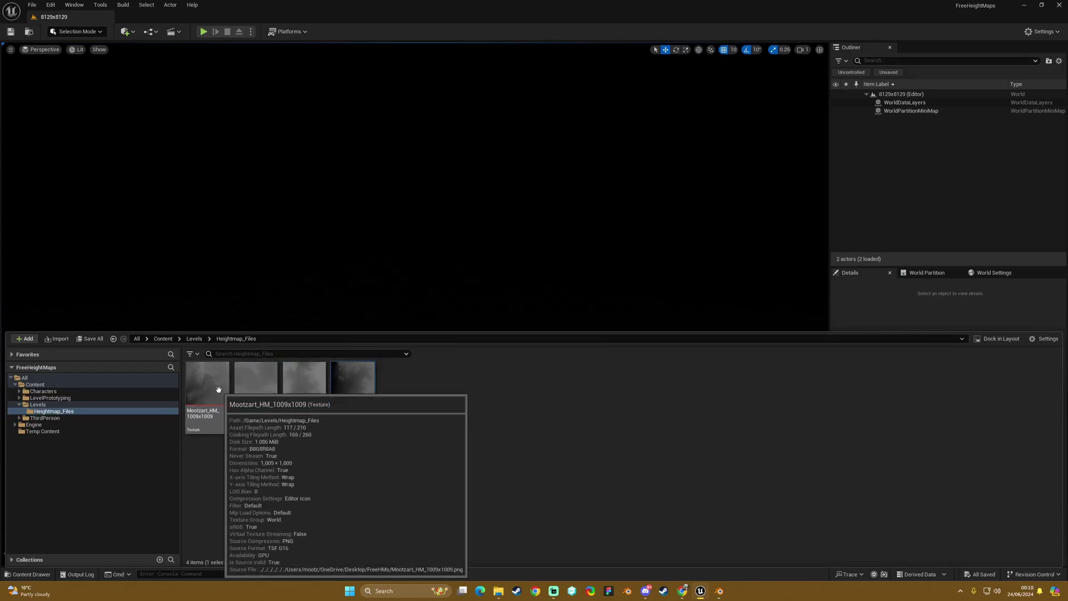
pyautogui.click(251, 386)
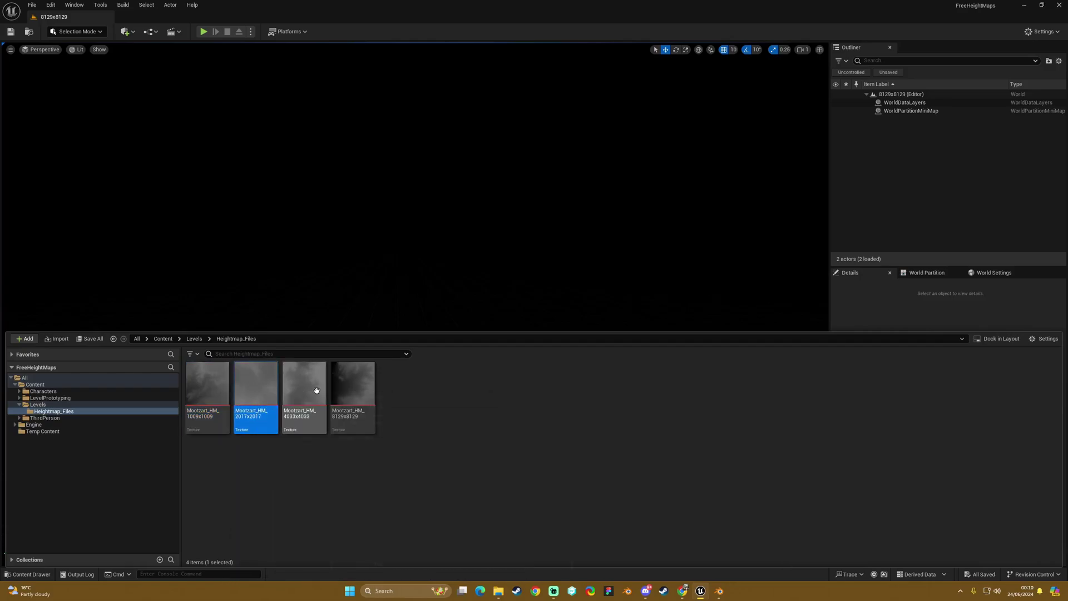
pyautogui.click(309, 389)
pyautogui.click(353, 389)
pyautogui.click(466, 444)
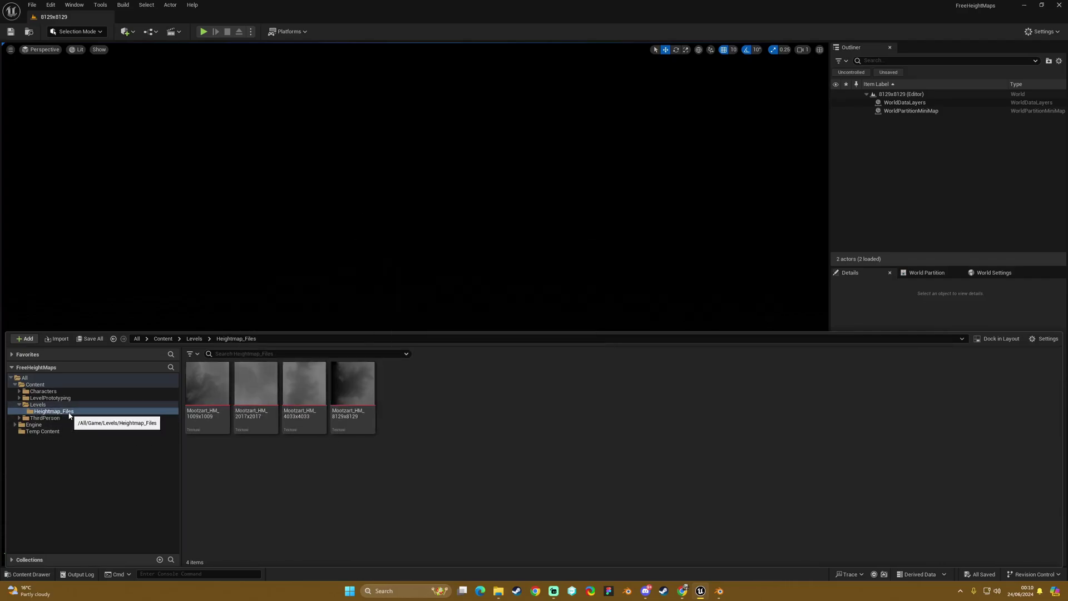
# - Browse the Levels folder and open the 1009x1009 level
pyautogui.click(39, 404)
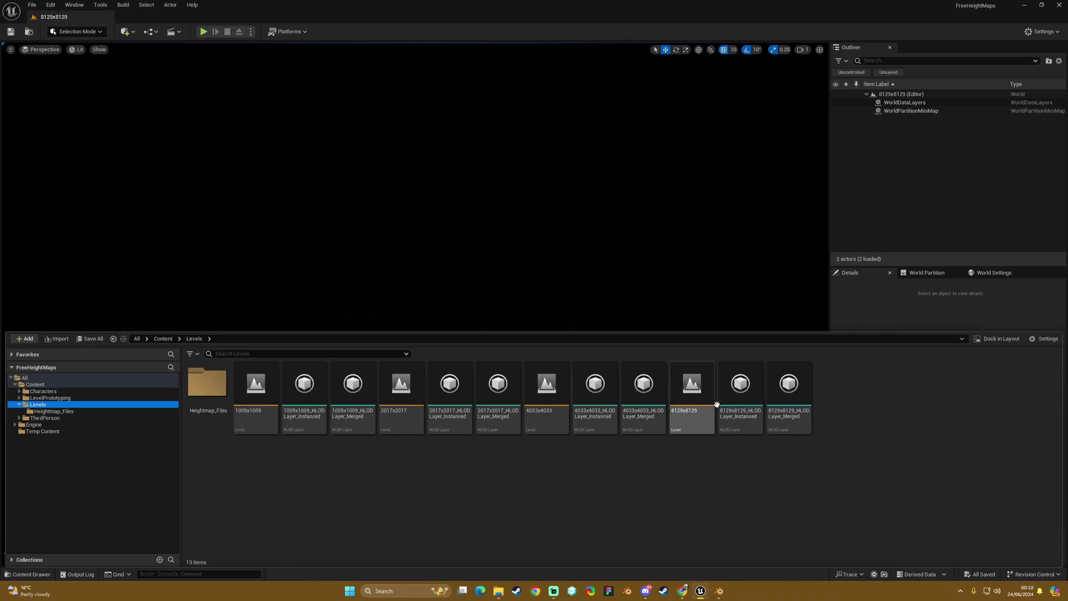
pyautogui.click(309, 402)
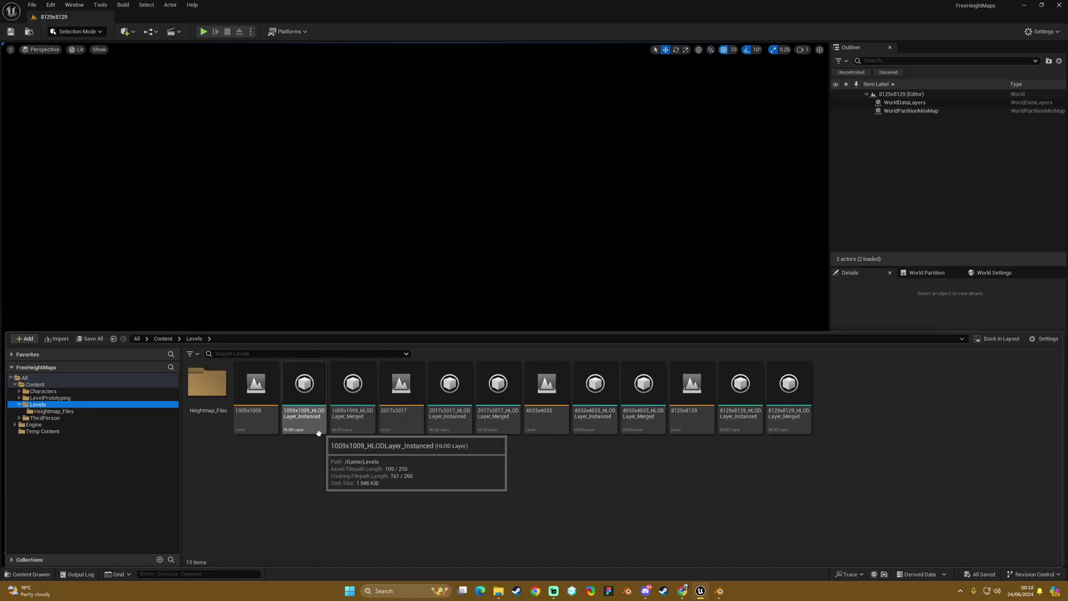
pyautogui.click(261, 387)
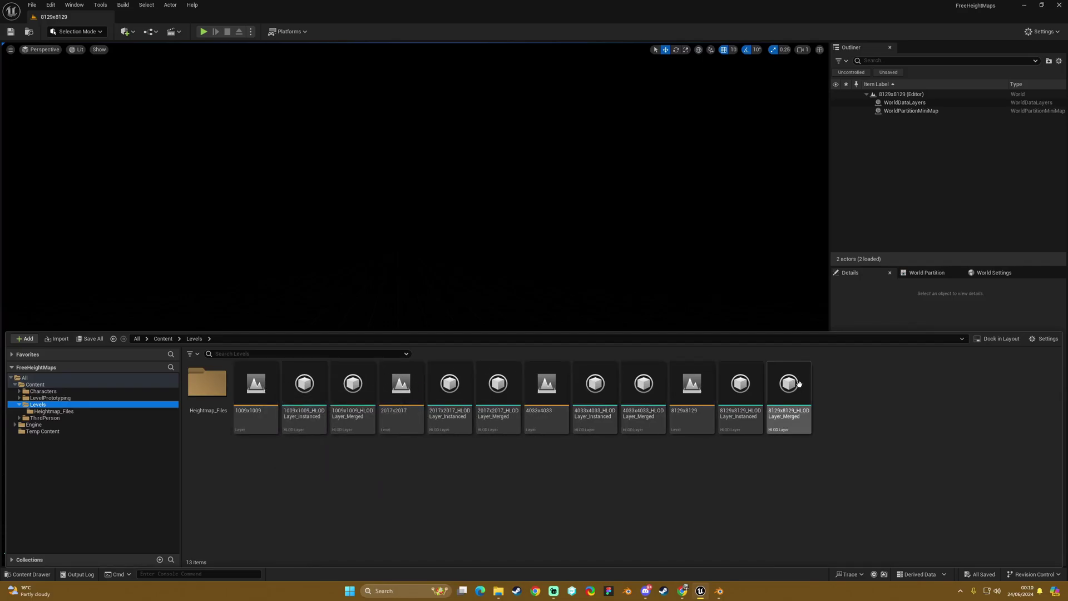
pyautogui.click(342, 471)
pyautogui.doubleClick(253, 398)
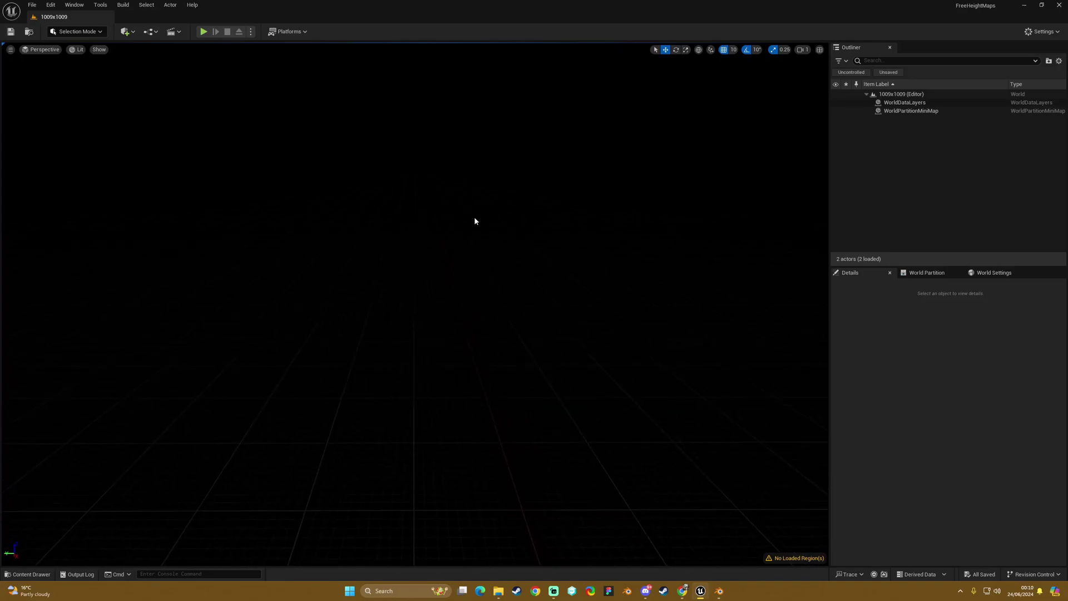
# - Hide the Content Drawer, switch to Landscape mode, check Import from File, then return to Create New
pyautogui.hotkey('ctrl', 'space')
pyautogui.click(345, 195)
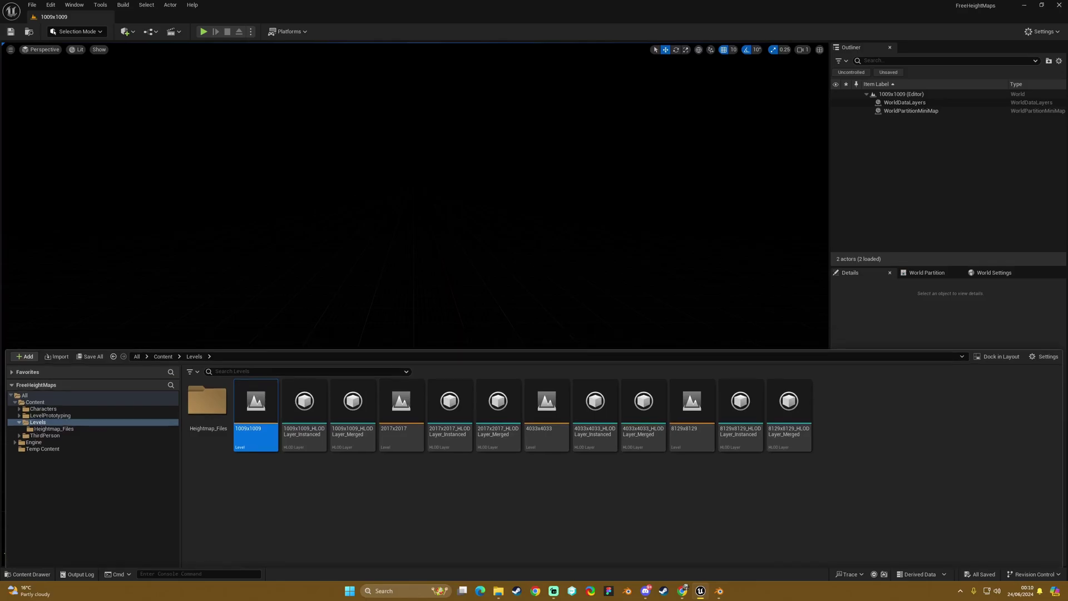
pyautogui.click(72, 33)
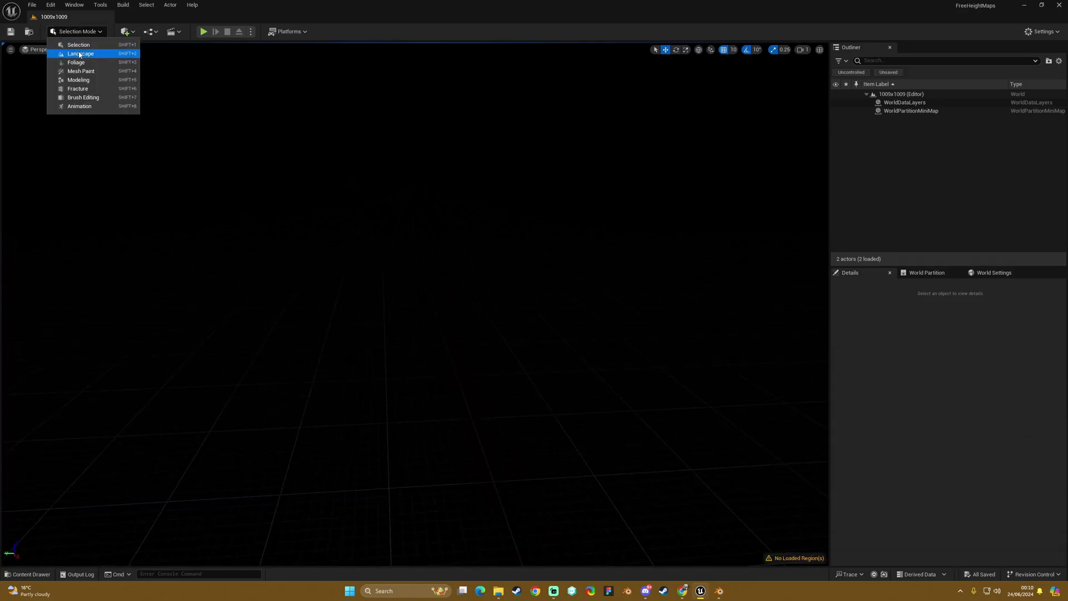
pyautogui.click(80, 54)
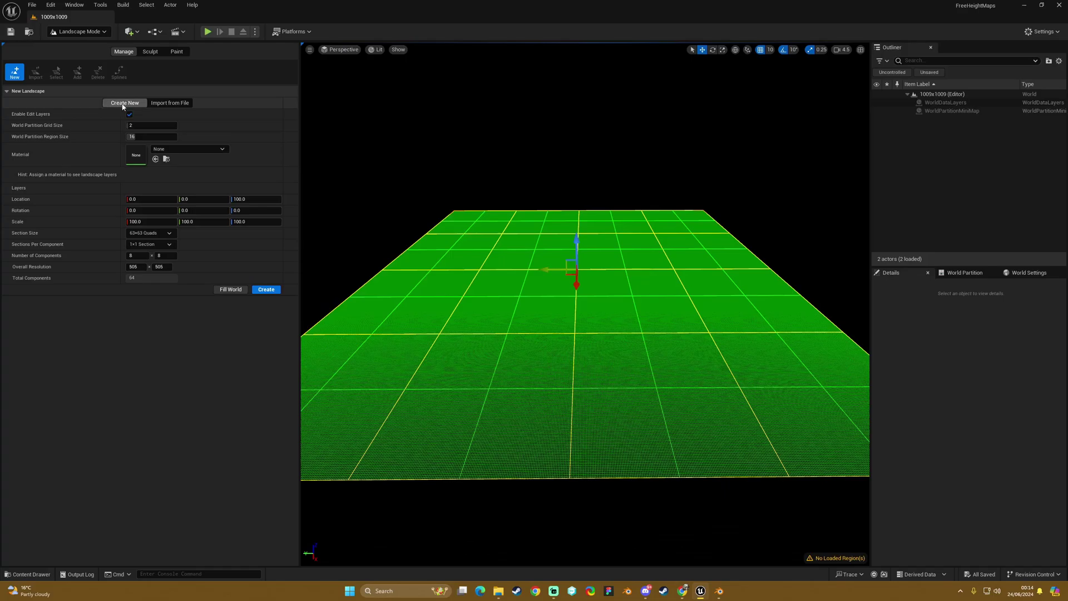
pyautogui.click(168, 104)
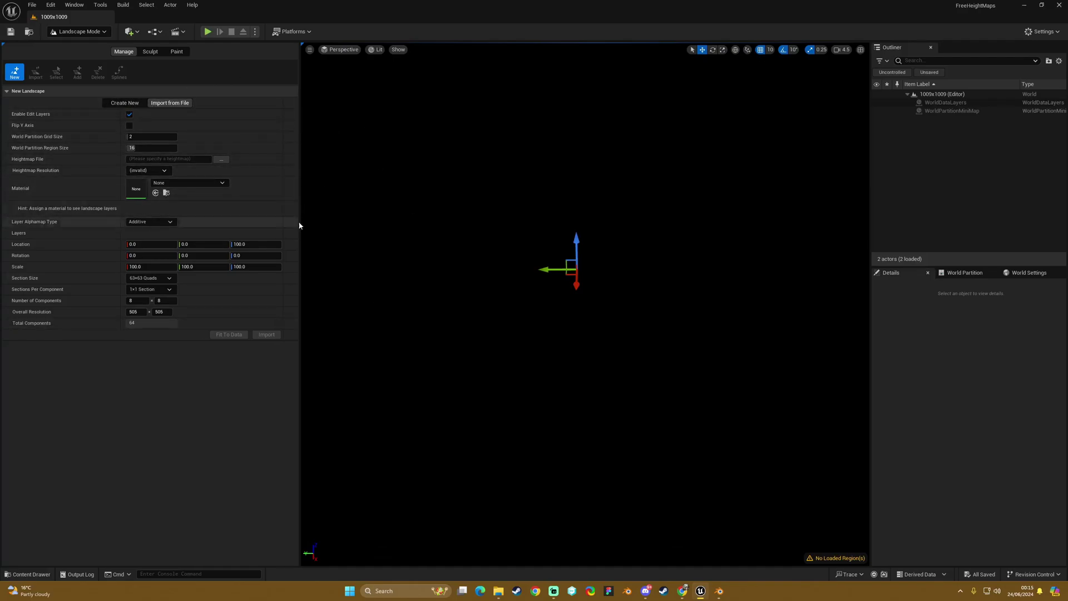
pyautogui.click(124, 102)
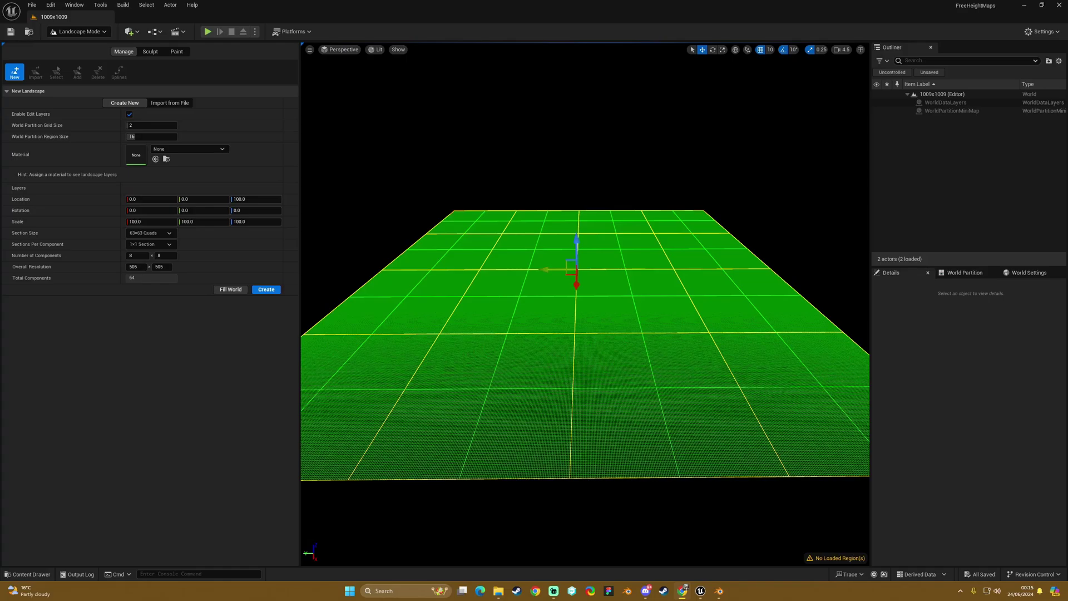
# - Bring up the Landscape Technical Guide and find the 1009 × 1009 row in Recommended Landscape Sizes
pyautogui.click(682, 591)
pyautogui.moveTo(1001, 92); pyautogui.dragTo(680, 86)
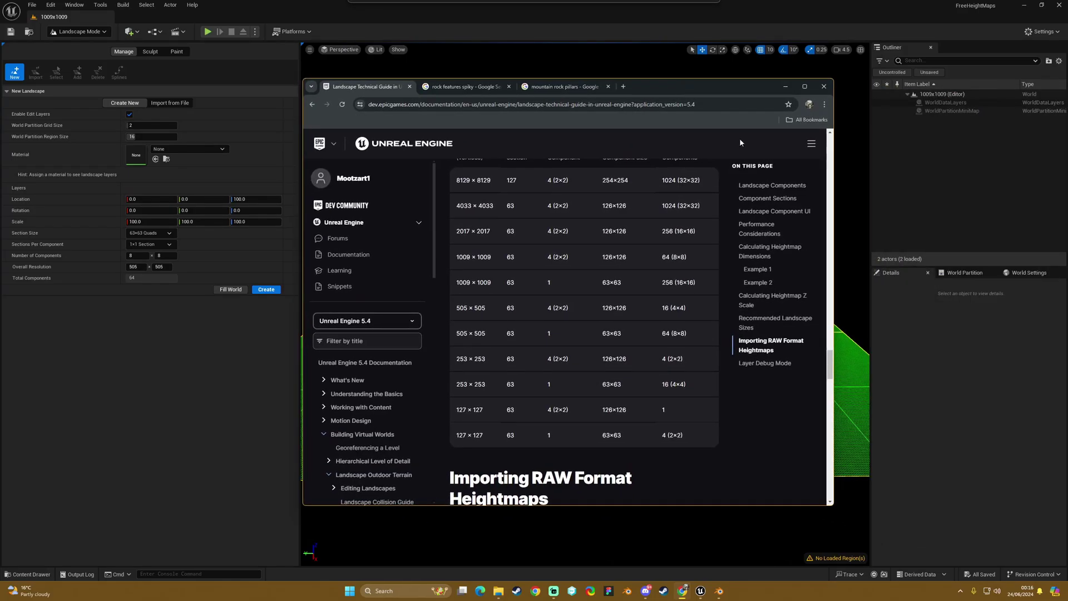
pyautogui.scroll(2, 573, 306)
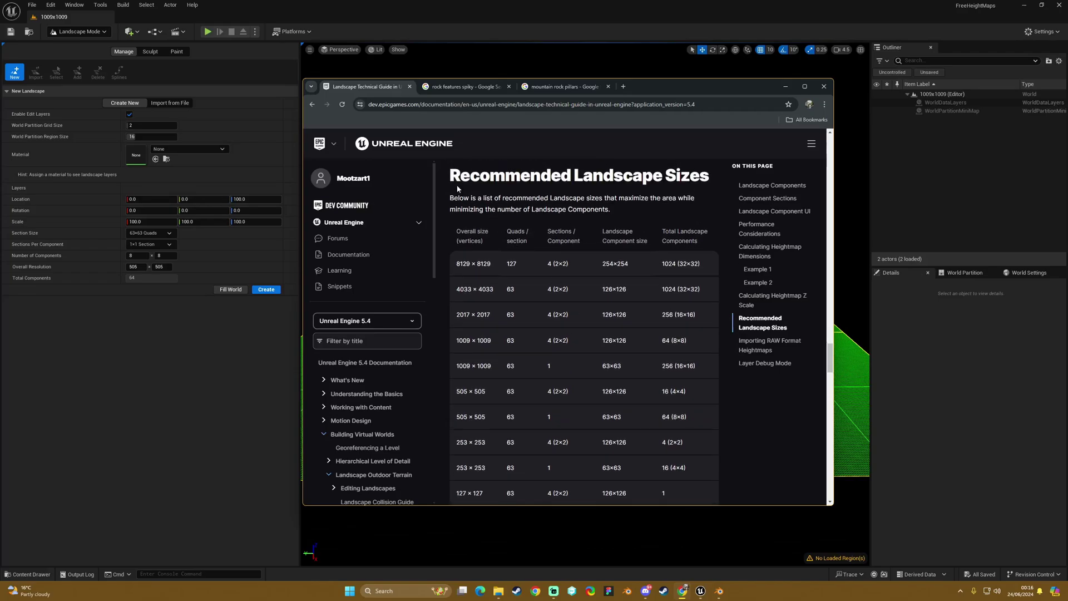
pyautogui.moveTo(456, 184); pyautogui.dragTo(723, 172)
pyautogui.click(720, 183)
pyautogui.scroll(-2, 710, 251)
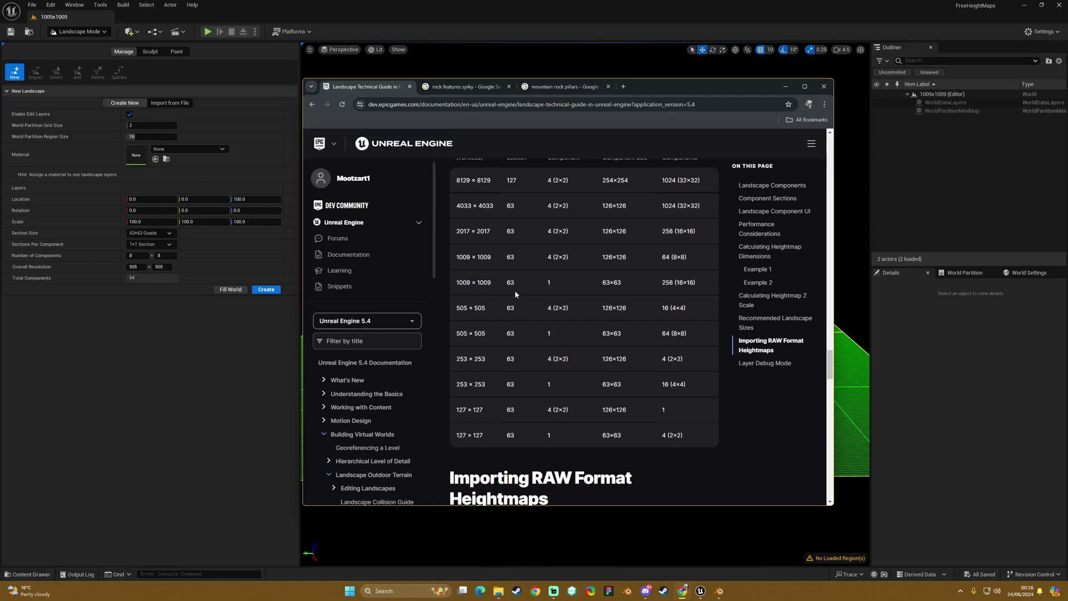
pyautogui.moveTo(506, 282); pyautogui.dragTo(593, 286)
pyautogui.scroll(1, 595, 309)
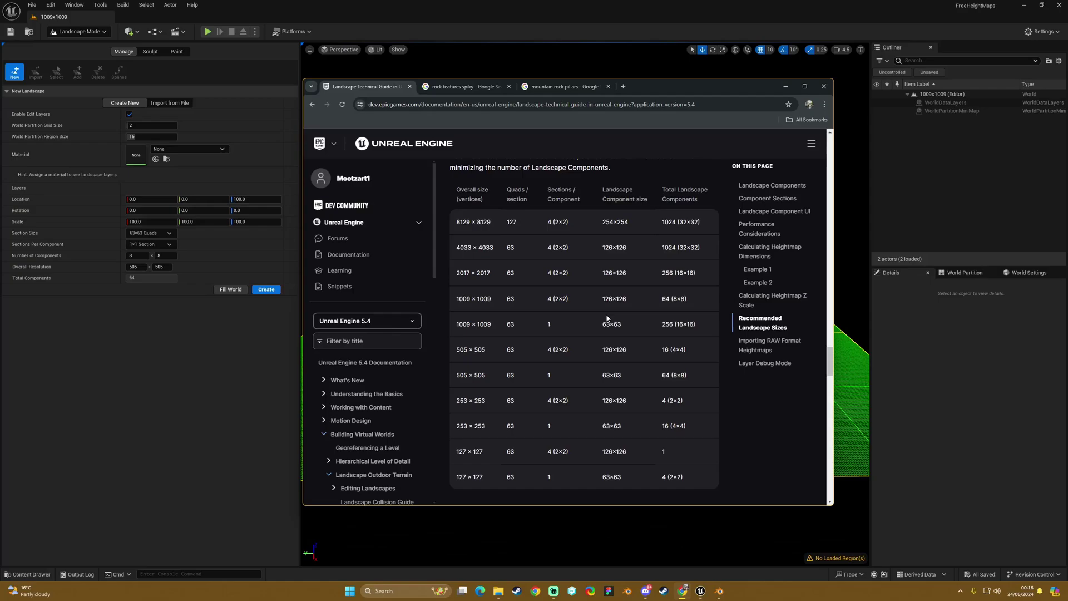
# - Mark the 1009 × 1009 row with 4 (2×2) sections and 64 components, then move the docs aside
pyautogui.moveTo(686, 87); pyautogui.dragTo(698, 74)
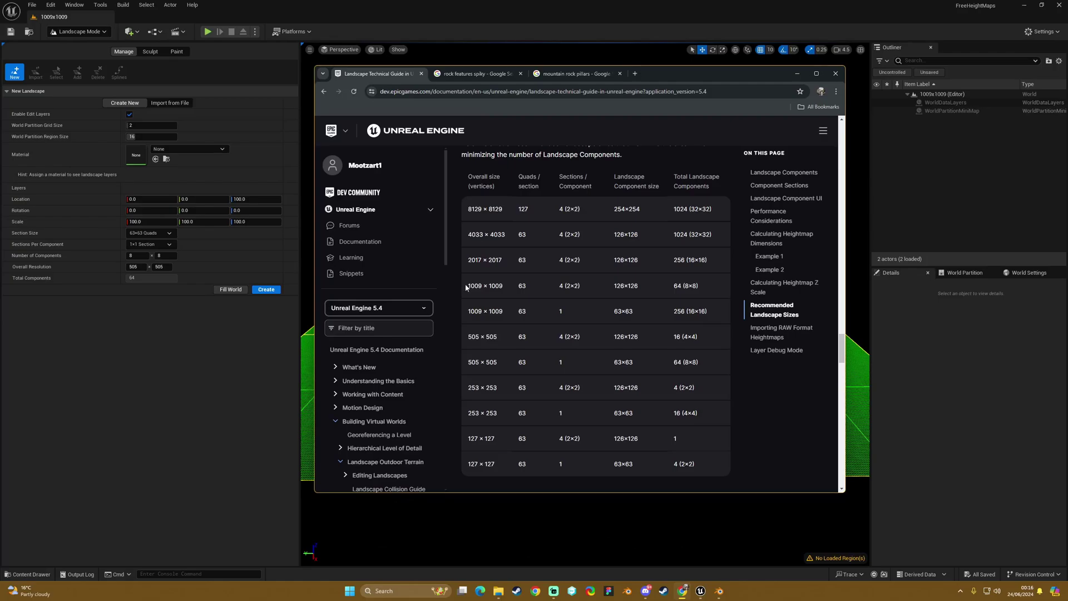
pyautogui.moveTo(465, 286); pyautogui.dragTo(702, 299)
pyautogui.moveTo(622, 285); pyautogui.dragTo(678, 285)
pyautogui.click(704, 289)
pyautogui.moveTo(649, 72); pyautogui.dragTo(1067, 133)
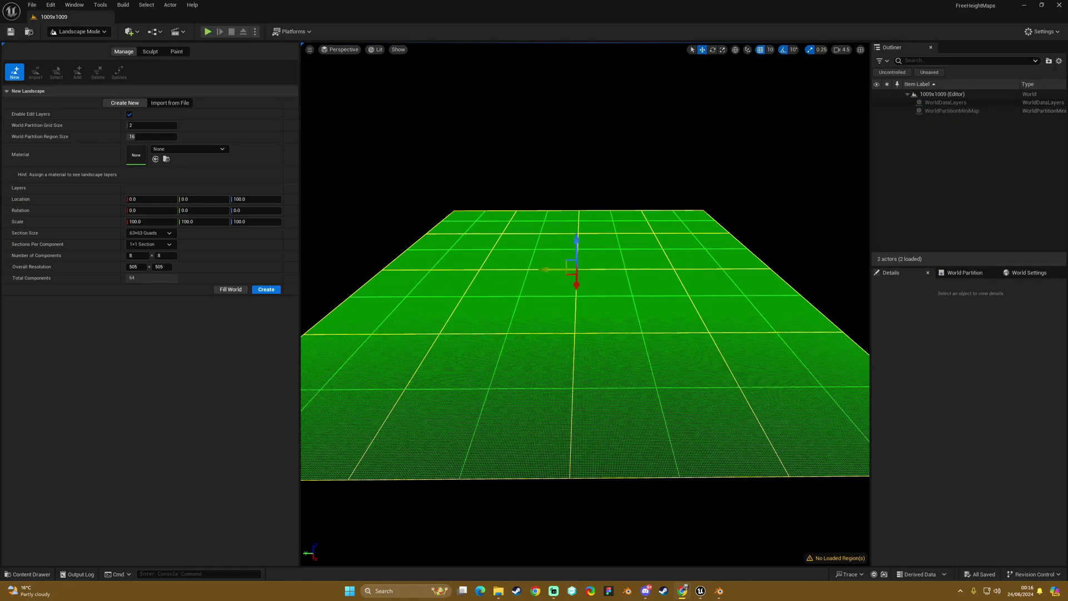
# - Set Sections Per Component to 2×2, pull the view back, and create the 1009 × 1009 landscape
pyautogui.click(143, 245)
pyautogui.click(154, 267)
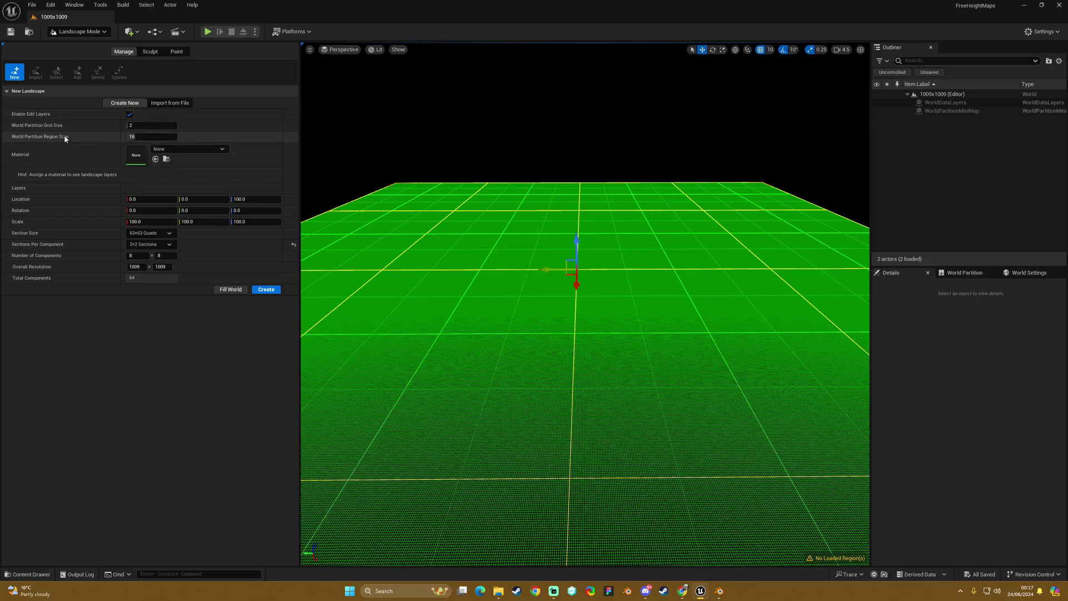
pyautogui.moveTo(651, 415); pyautogui.dragTo(651, 506)
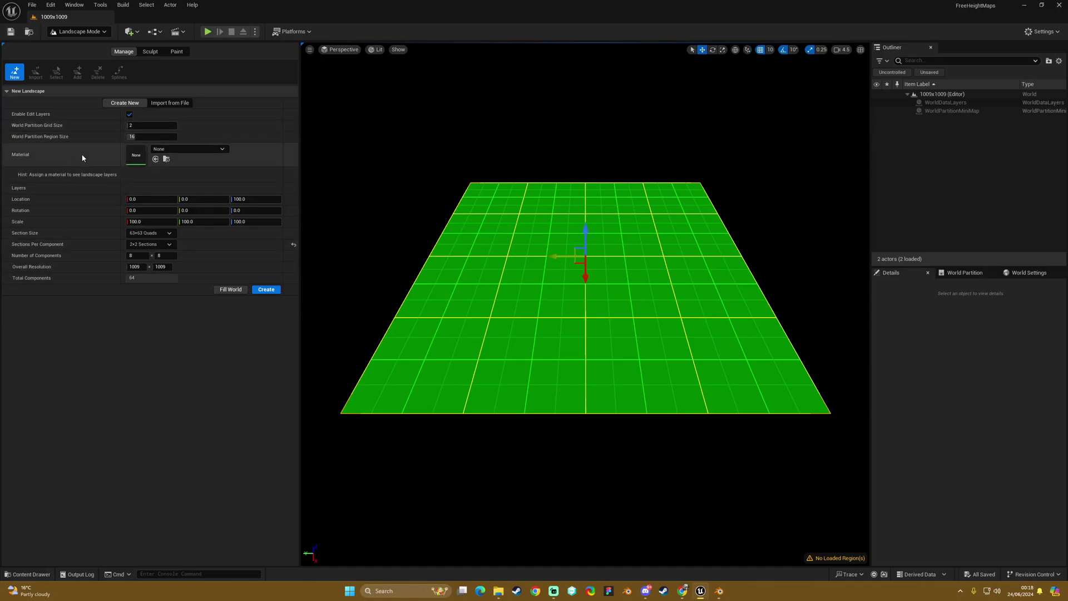
pyautogui.click(266, 290)
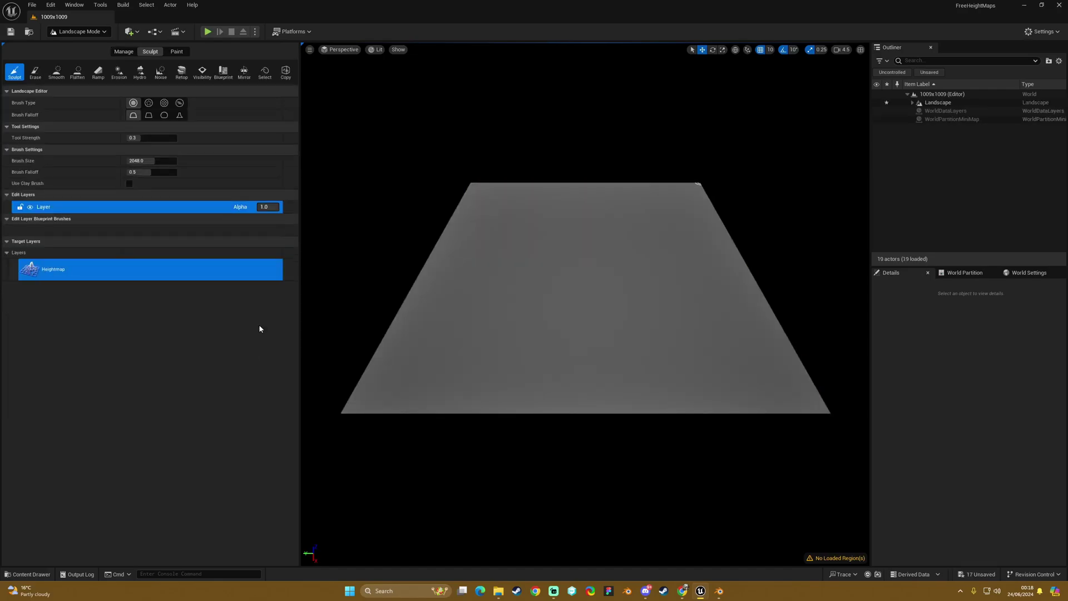
# - Expand Landscape in the Outliner and inspect the 3_3_0 and 0_0_0 streaming proxy tiles
pyautogui.click(913, 103)
pyautogui.click(966, 236)
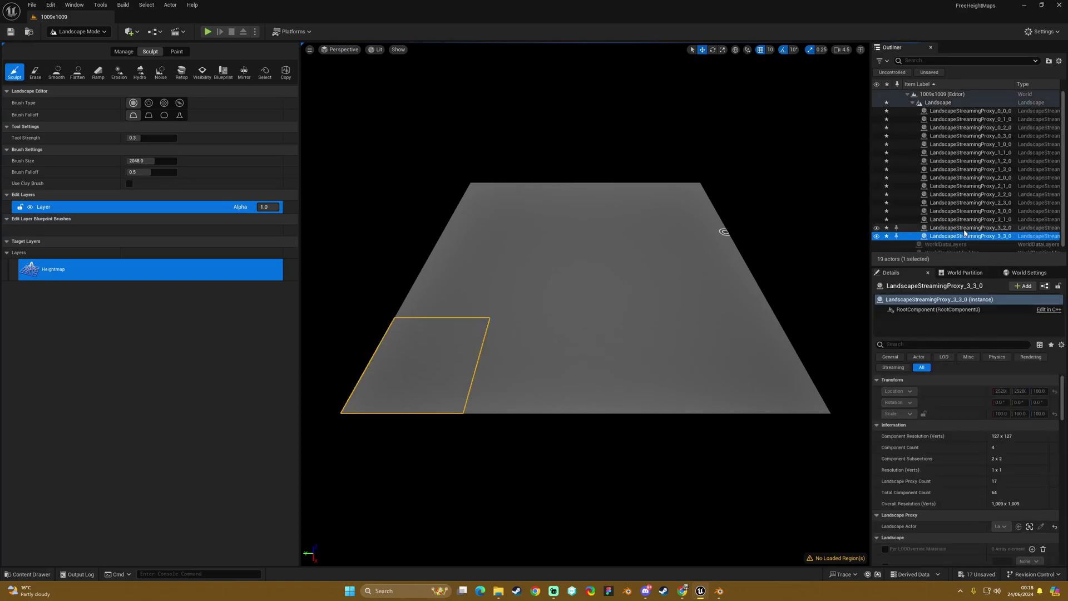
pyautogui.click(965, 229)
pyautogui.click(968, 112)
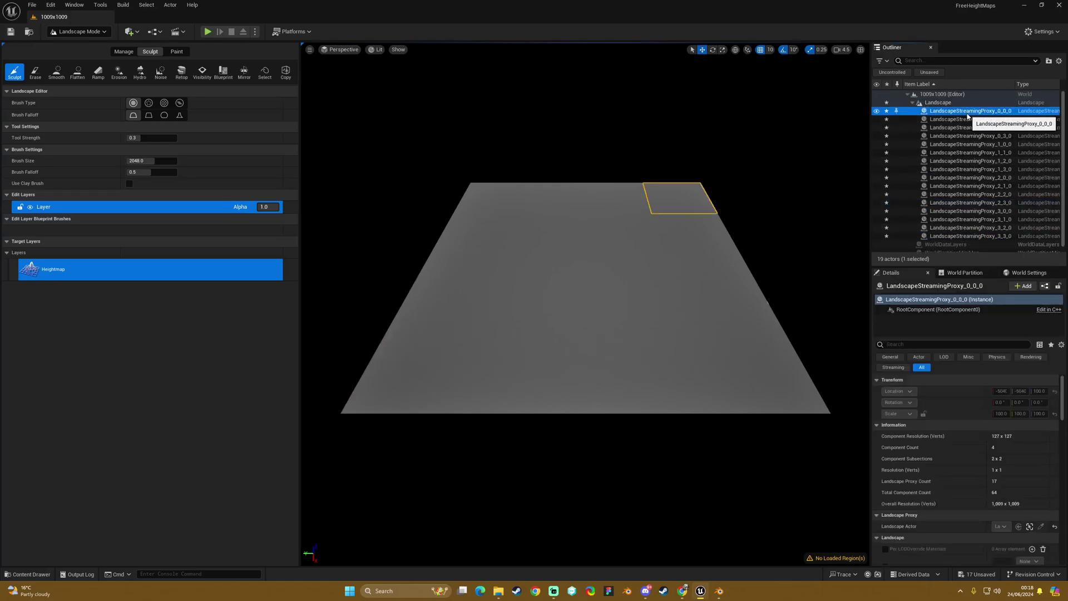
pyautogui.click(68, 33)
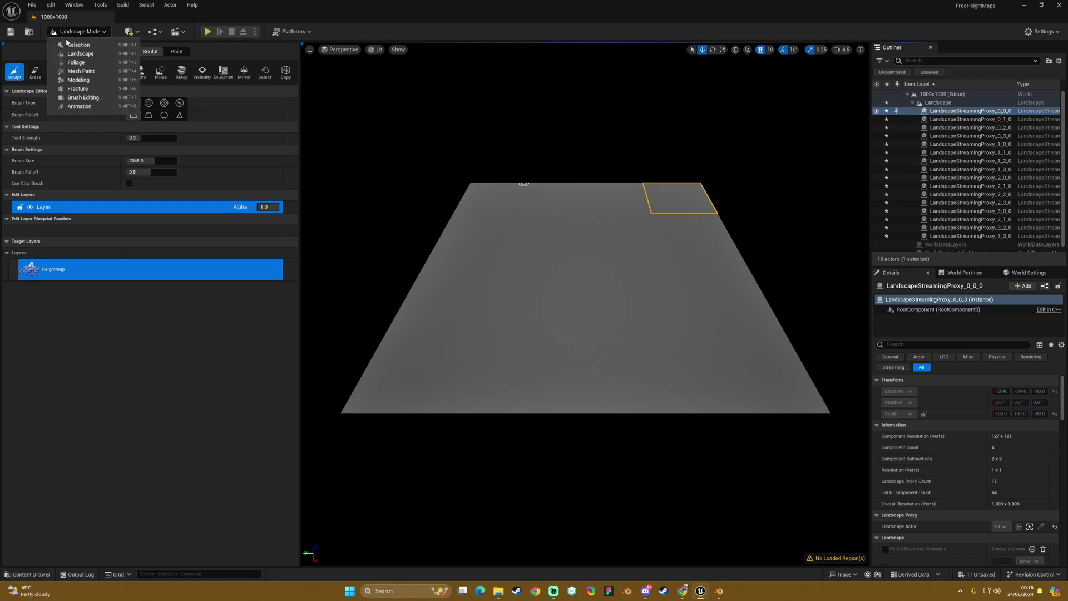
# - Return to Selection Mode and click individual landscape proxy tiles such as 0_2_0, 1_3_0 and 3_2_0 in the viewport
pyautogui.click(73, 44)
pyautogui.click(484, 146)
pyautogui.click(367, 148)
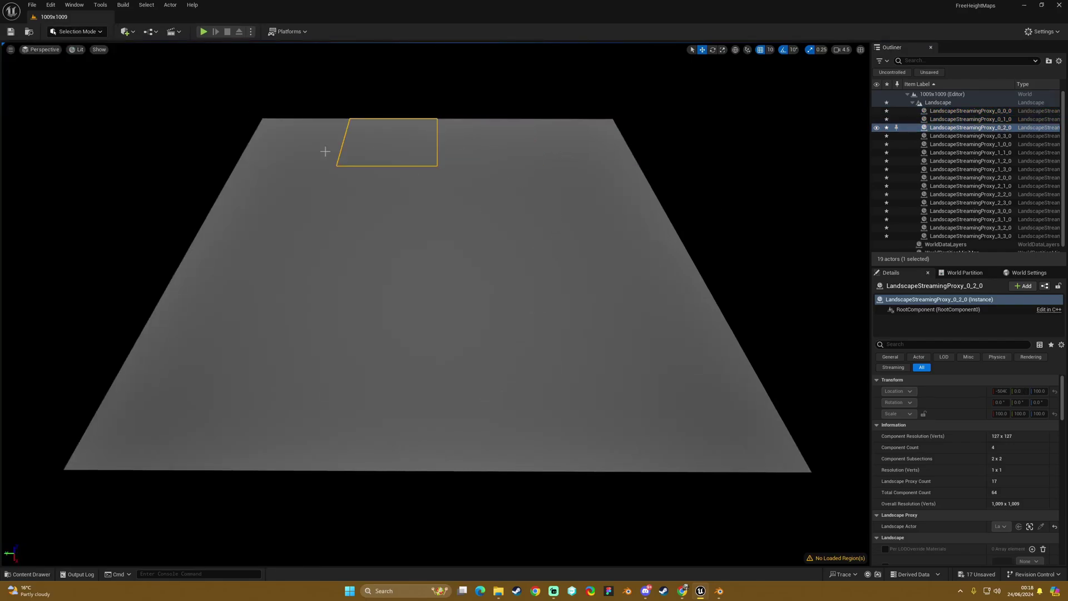
pyautogui.click(312, 148)
pyautogui.click(288, 174)
pyautogui.click(372, 183)
pyautogui.click(361, 158)
pyautogui.moveTo(278, 226); pyautogui.dragTo(369, 238)
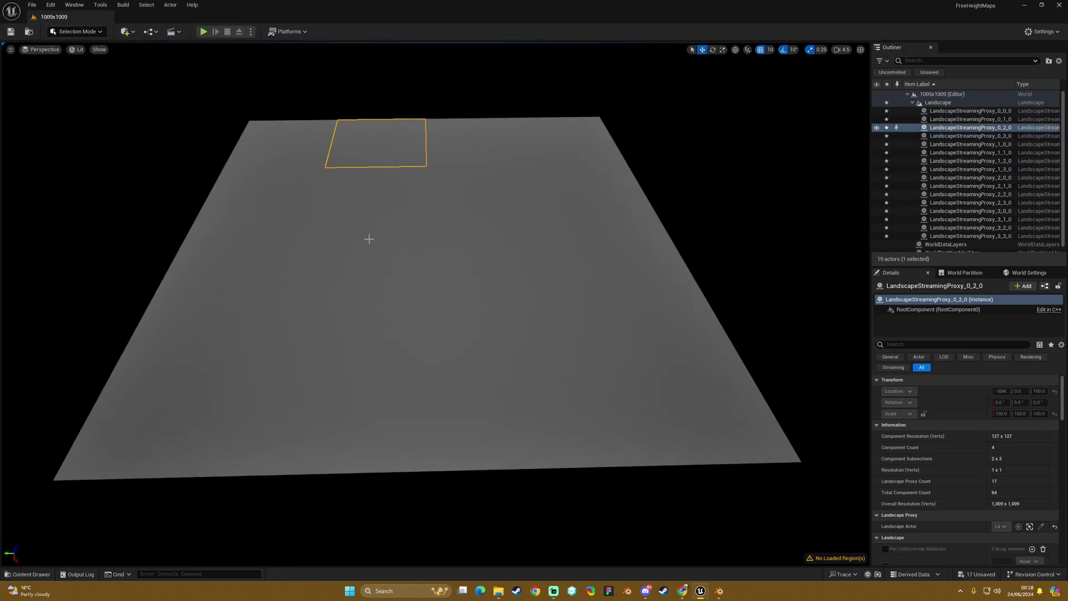
pyautogui.click(364, 262)
pyautogui.click(256, 206)
pyautogui.click(212, 369)
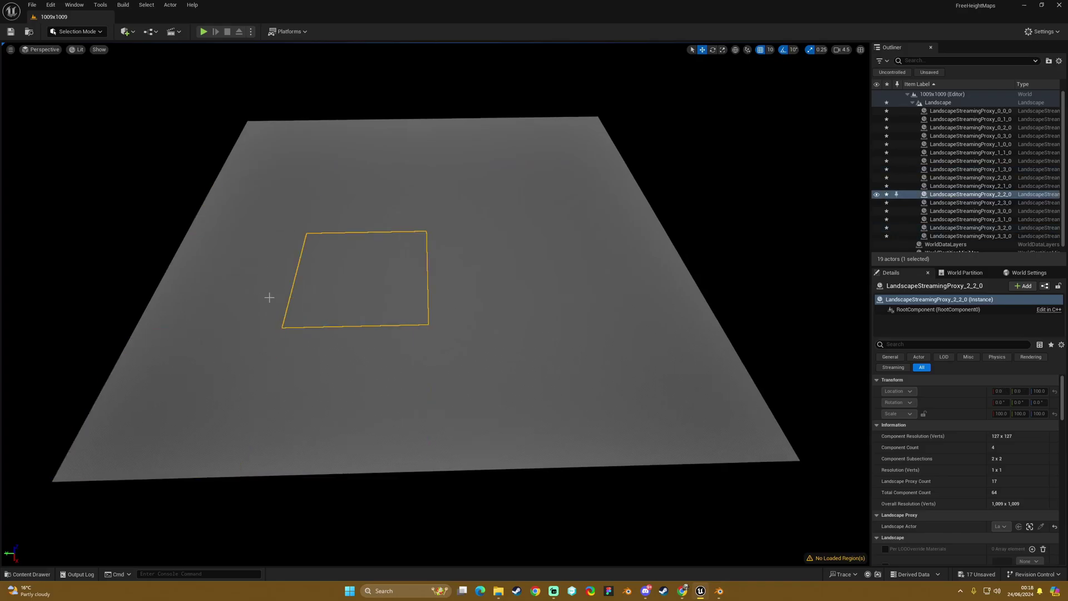
pyautogui.click(234, 378)
pyautogui.click(382, 381)
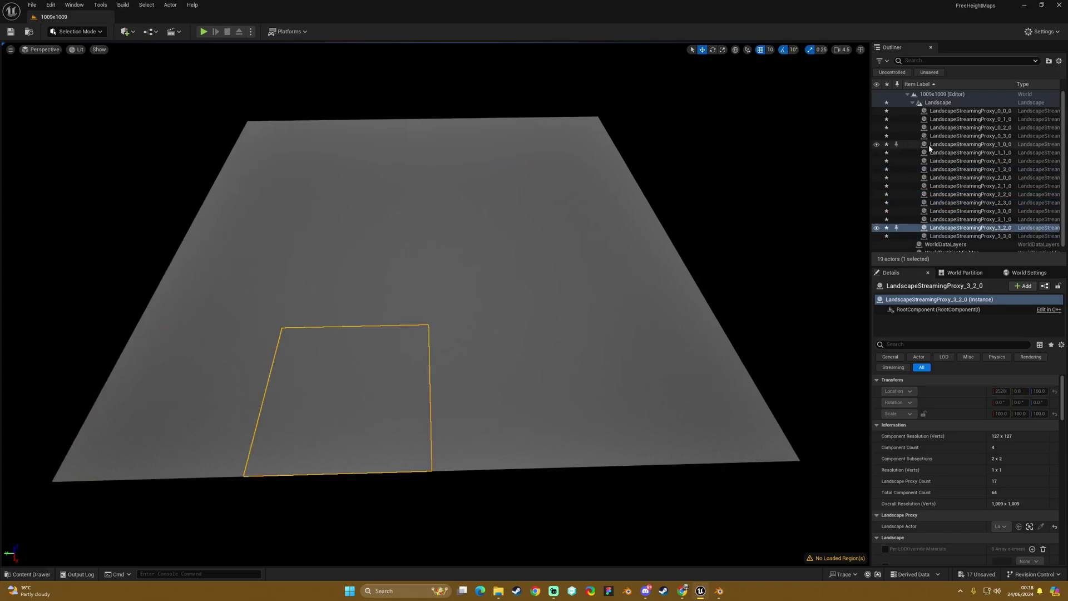
# - In the Outliner, select the Landscape actor together with all 16 streaming proxies
pyautogui.click(912, 104)
pyautogui.click(917, 103)
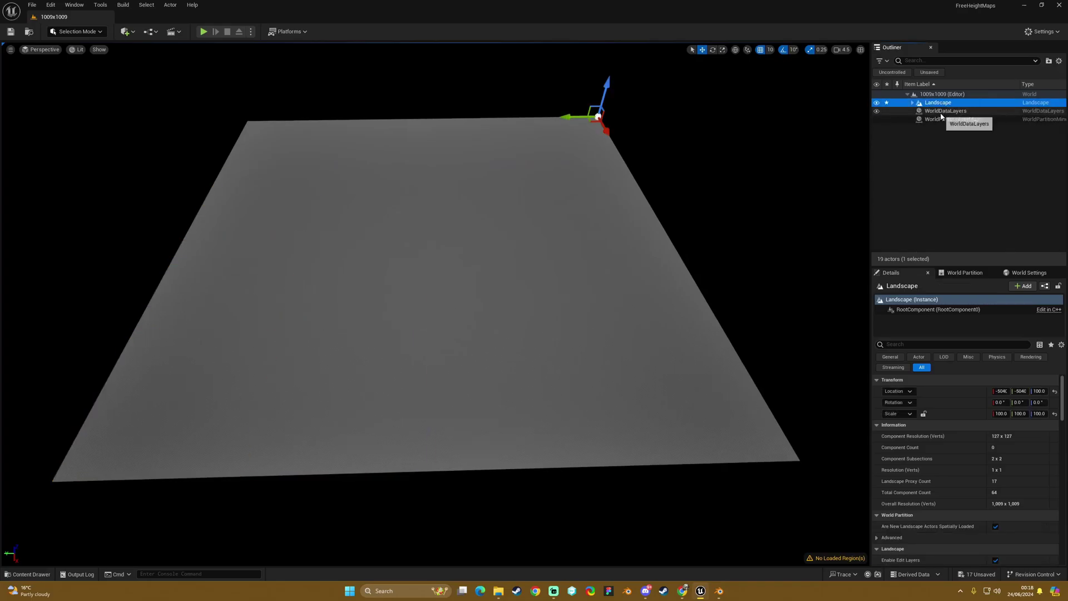
pyautogui.click(913, 103)
pyautogui.keyDown('shift'); pyautogui.click(958, 232); pyautogui.keyUp('shift')
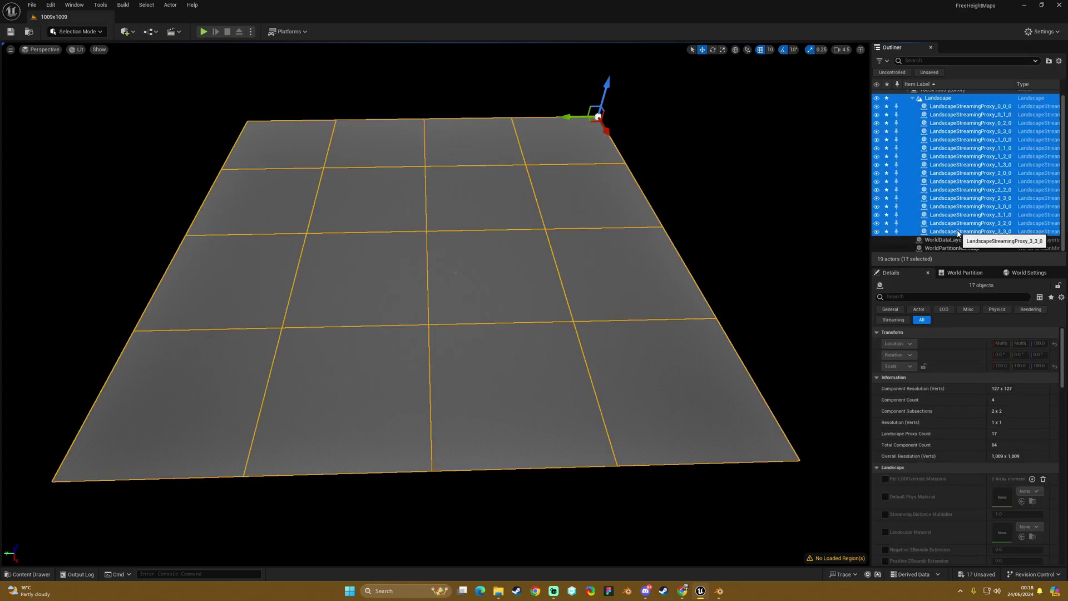
# - Delete the 16 streaming proxies and the Landscape actor, cancelling an accidental rename
pyautogui.press('Delete')
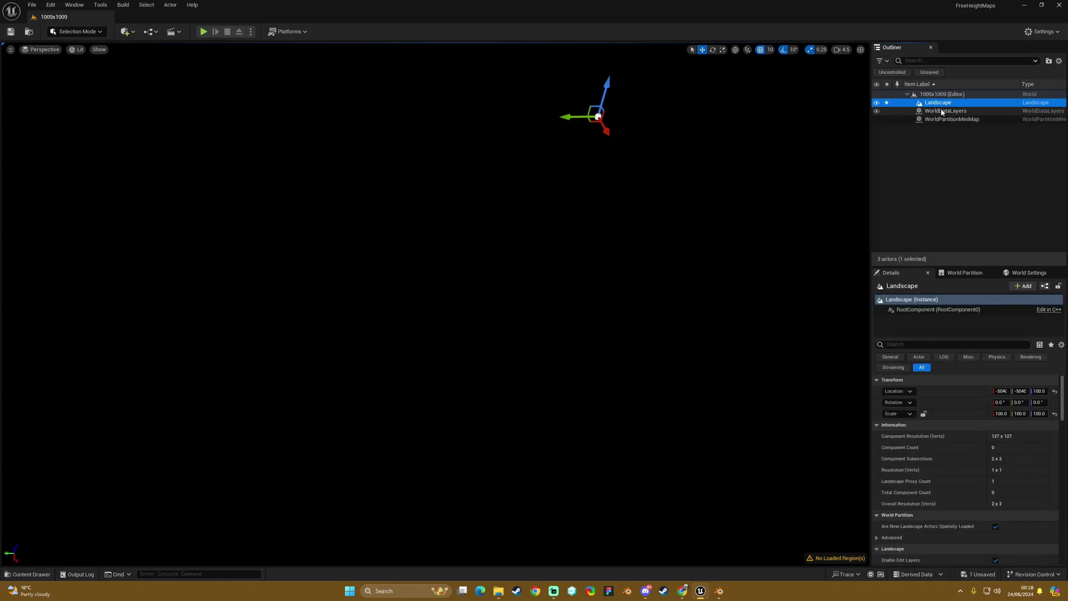
pyautogui.press('F2')
pyautogui.press('BackSpace')
pyautogui.click(952, 176)
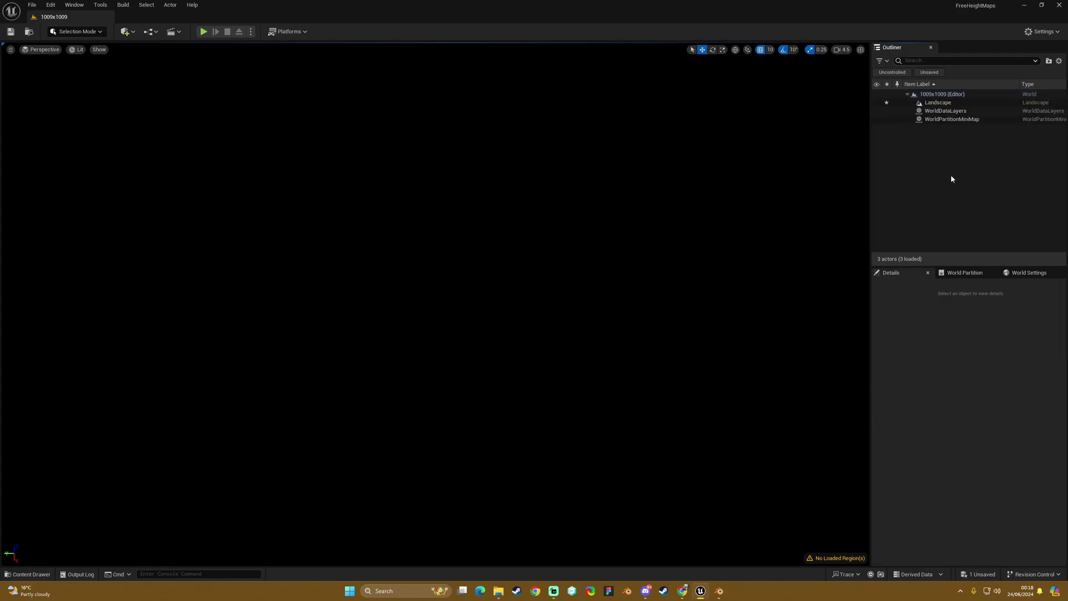
pyautogui.click(940, 103)
pyautogui.press('Delete')
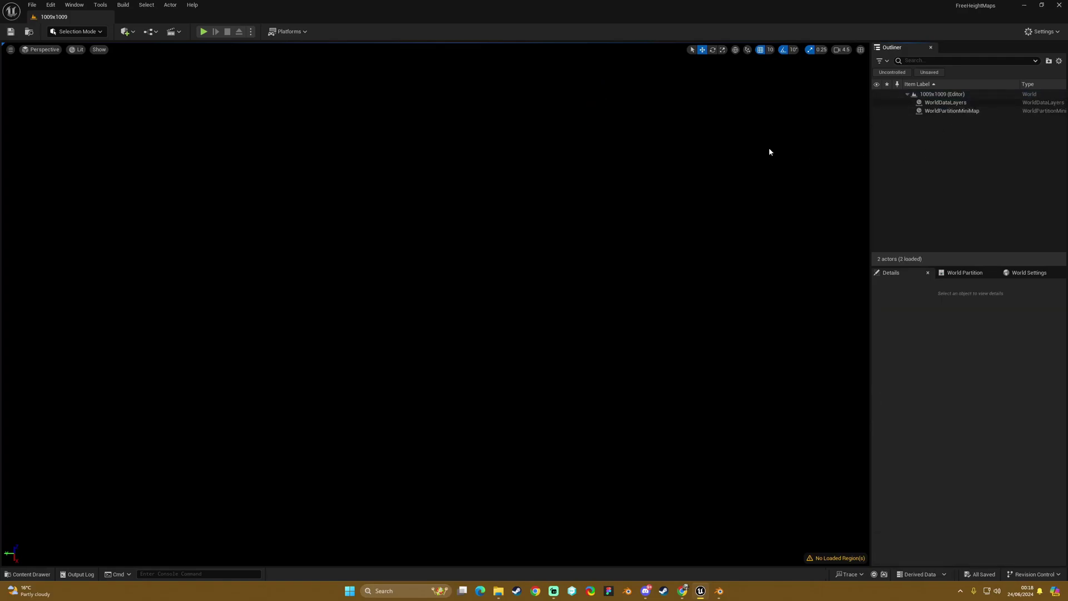
pyautogui.click(61, 32)
# - Return to Landscape mode and set World Partition Grid Size to 1
pyautogui.click(85, 54)
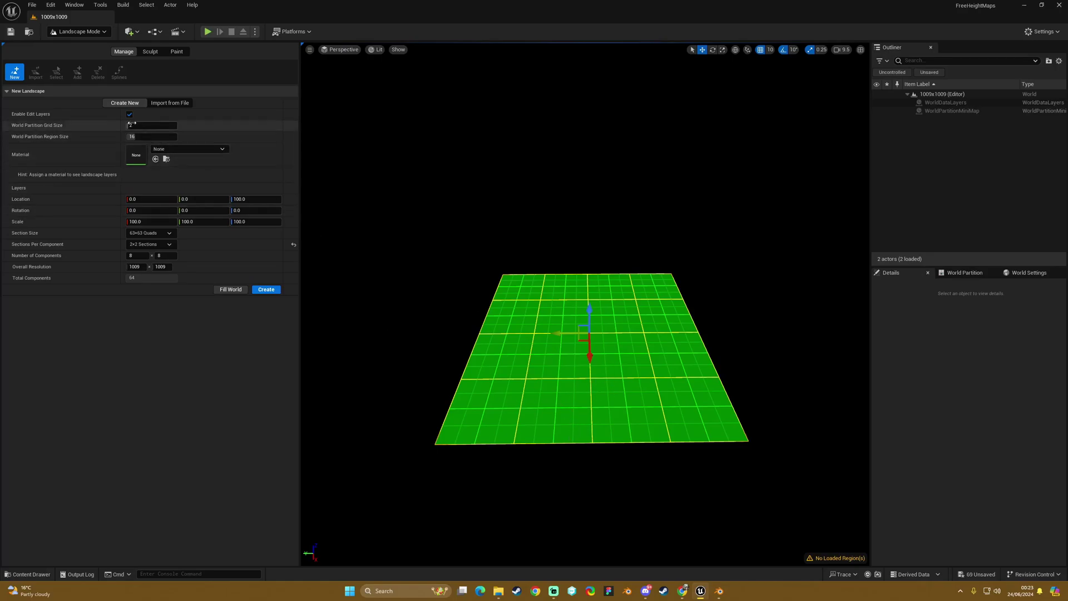
pyautogui.moveTo(136, 125); pyautogui.dragTo(130, 125)
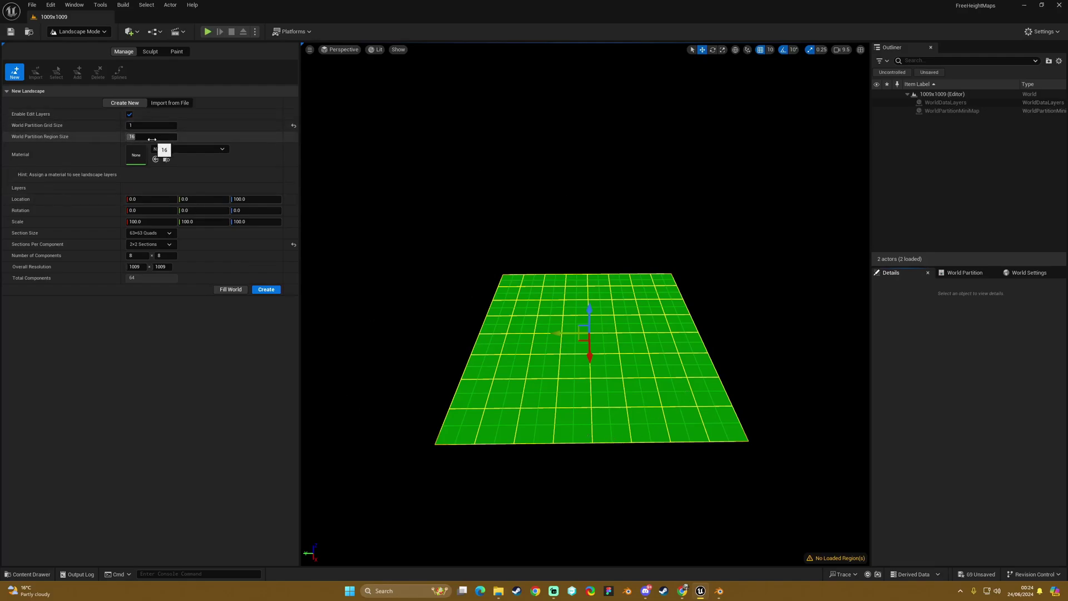
# - Lower the World Partition Region Size spin box from 16 to 4
pyautogui.moveTo(152, 138); pyautogui.dragTo(141, 139)
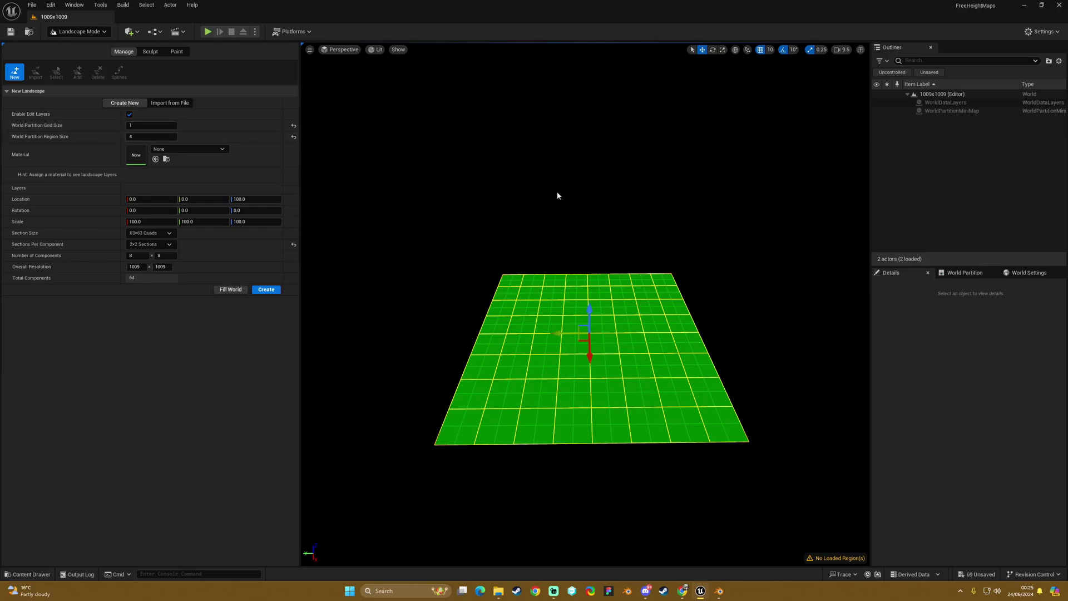
# - Create the 1009x1009 landscape and display its four regions on a widened World Partition map
pyautogui.click(268, 290)
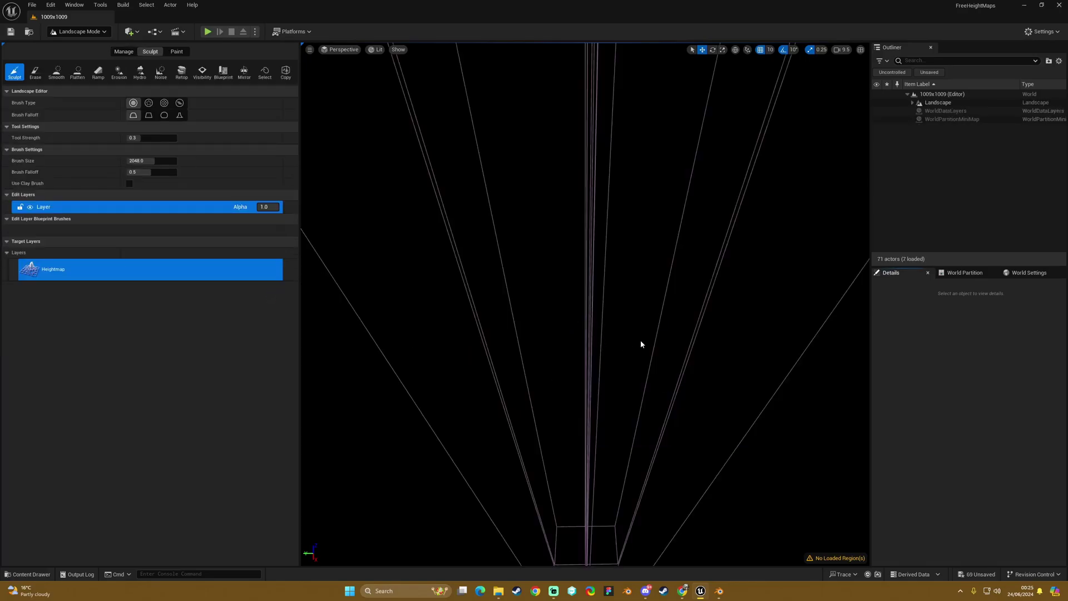
pyautogui.moveTo(641, 343); pyautogui.dragTo(625, 342, button='right')
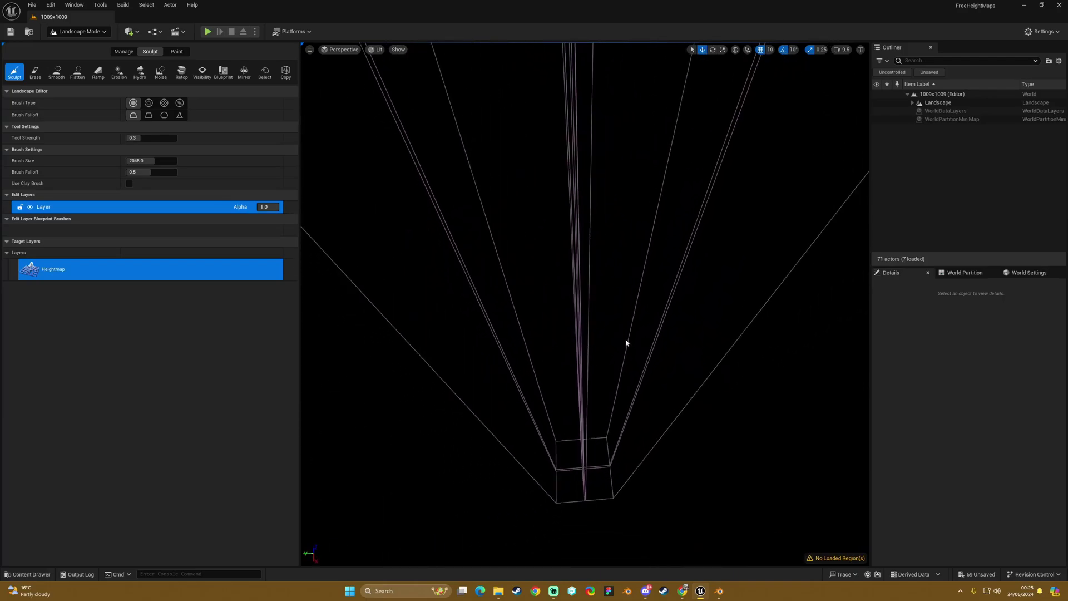
pyautogui.click(964, 272)
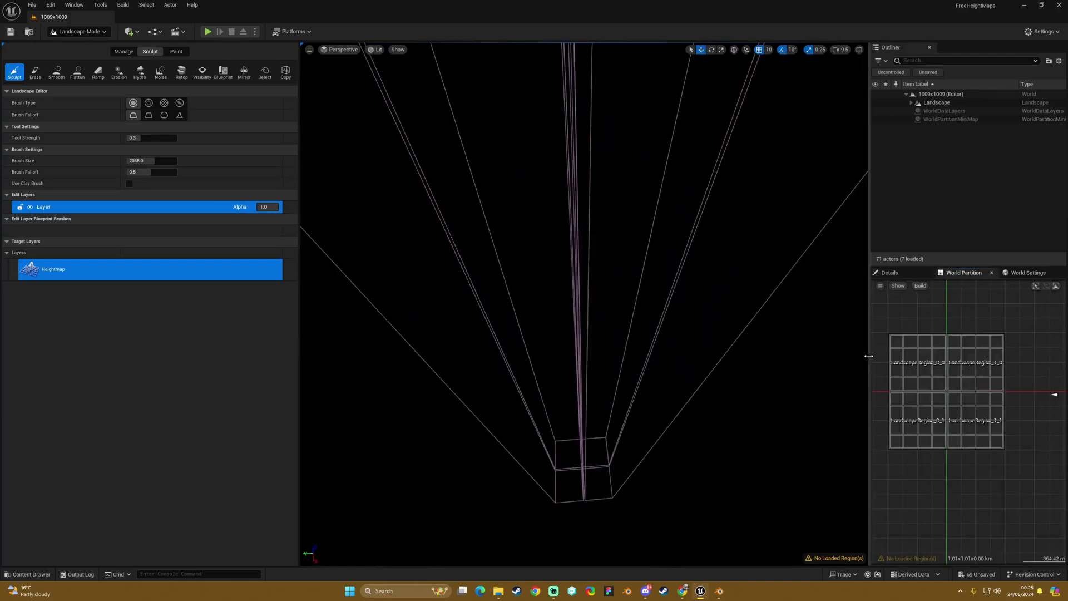
pyautogui.moveTo(866, 359); pyautogui.dragTo(813, 359)
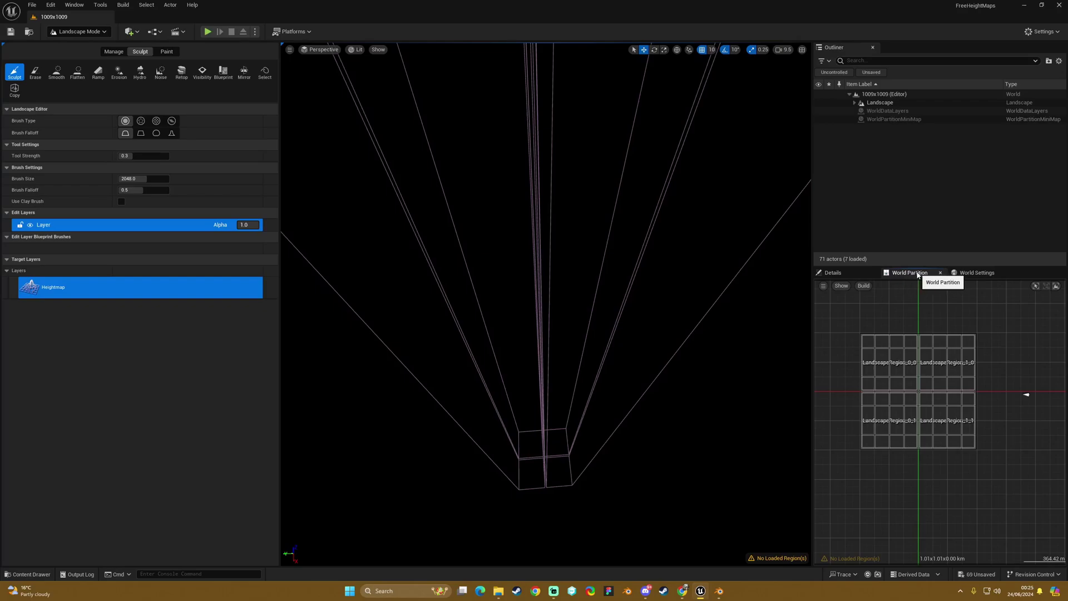
pyautogui.scroll(5, 896, 310)
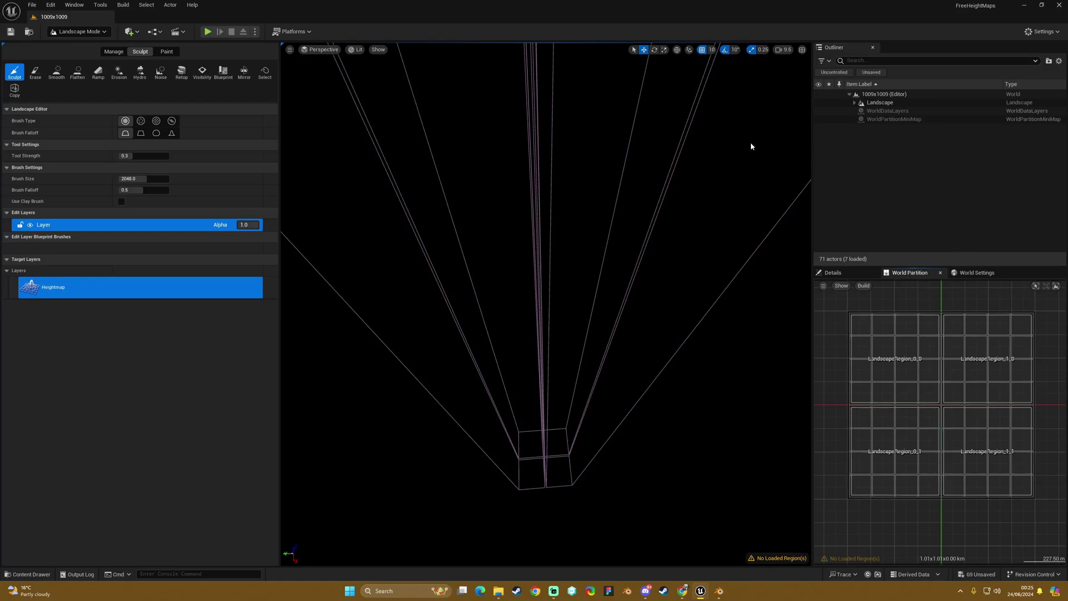
pyautogui.click(74, 5)
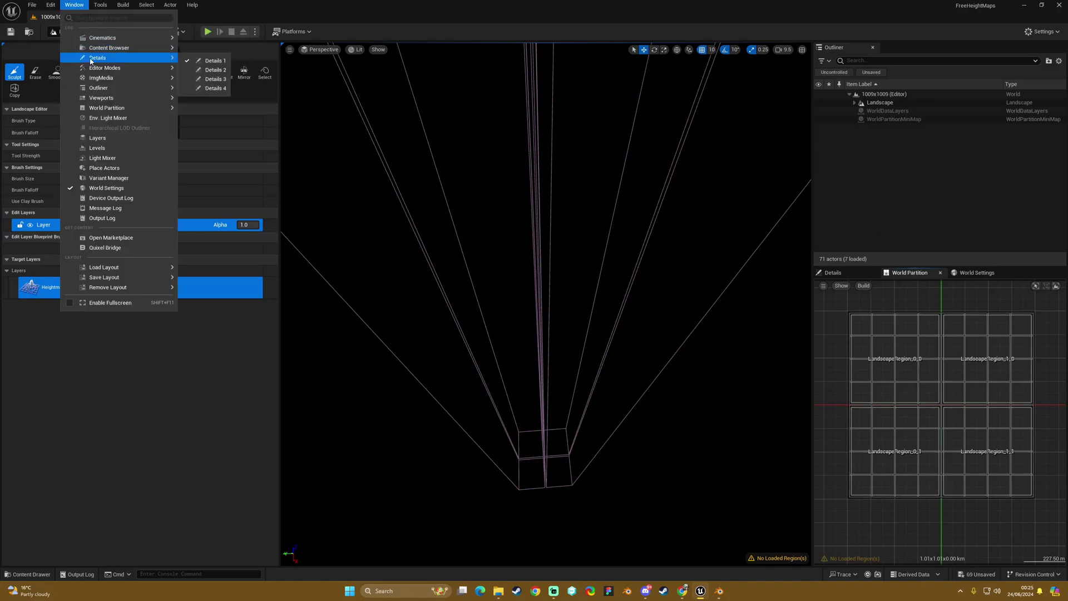
pyautogui.moveTo(107, 111)
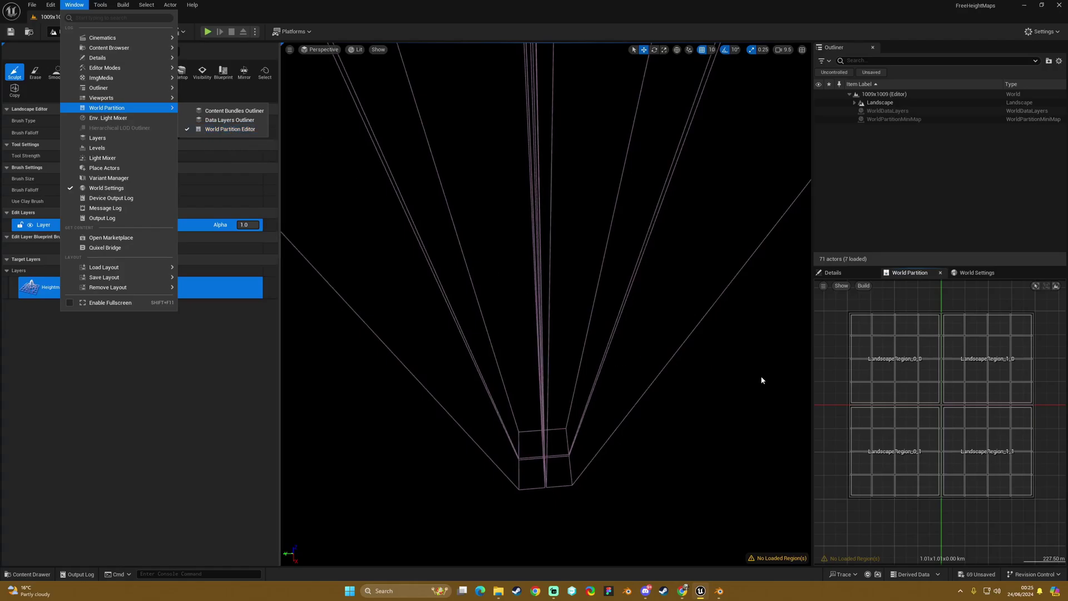
pyautogui.click(742, 395)
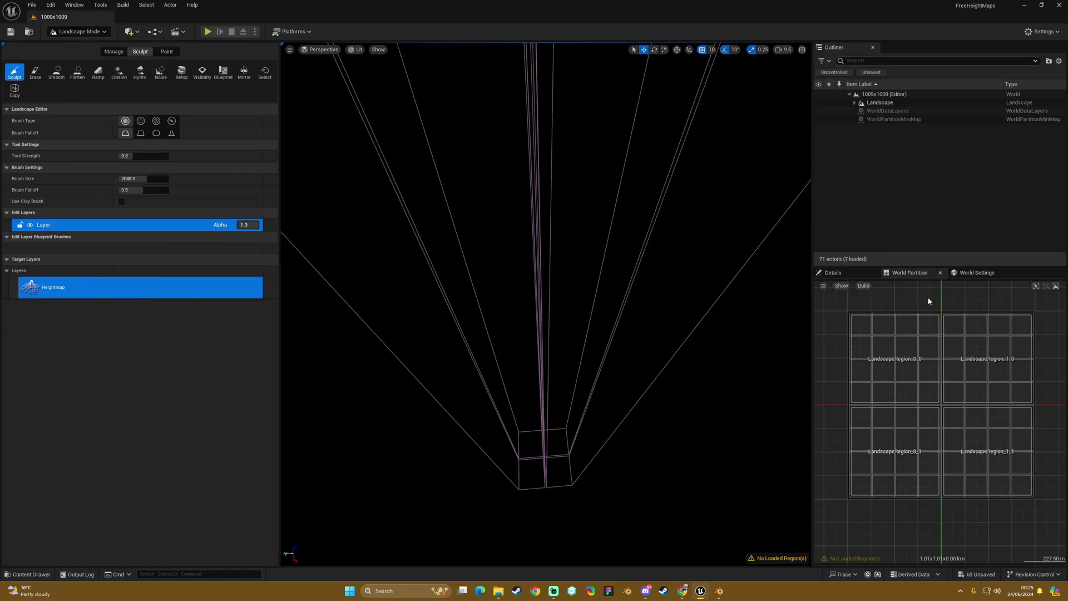
pyautogui.moveTo(920, 278)
pyautogui.mouseDown()
pyautogui.moveTo(625, 215)
pyautogui.moveTo(916, 273)
pyautogui.mouseUp()
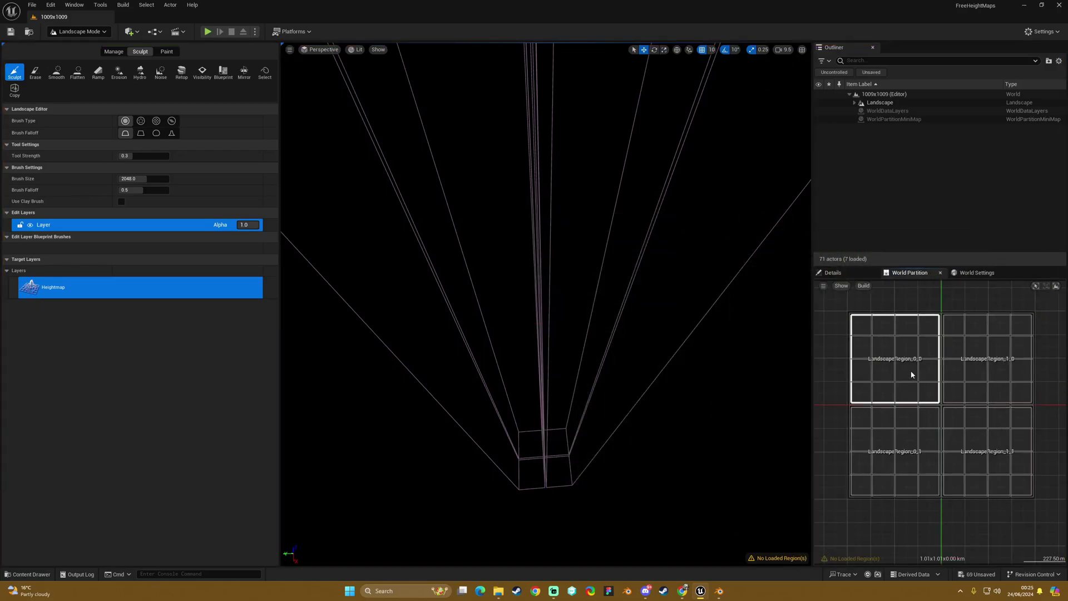
# - Load Landscape_Region_0_0 through 1_1 via Load Selected Region(s) and view the flat landscape
pyautogui.moveTo(910, 370); pyautogui.dragTo(983, 448)
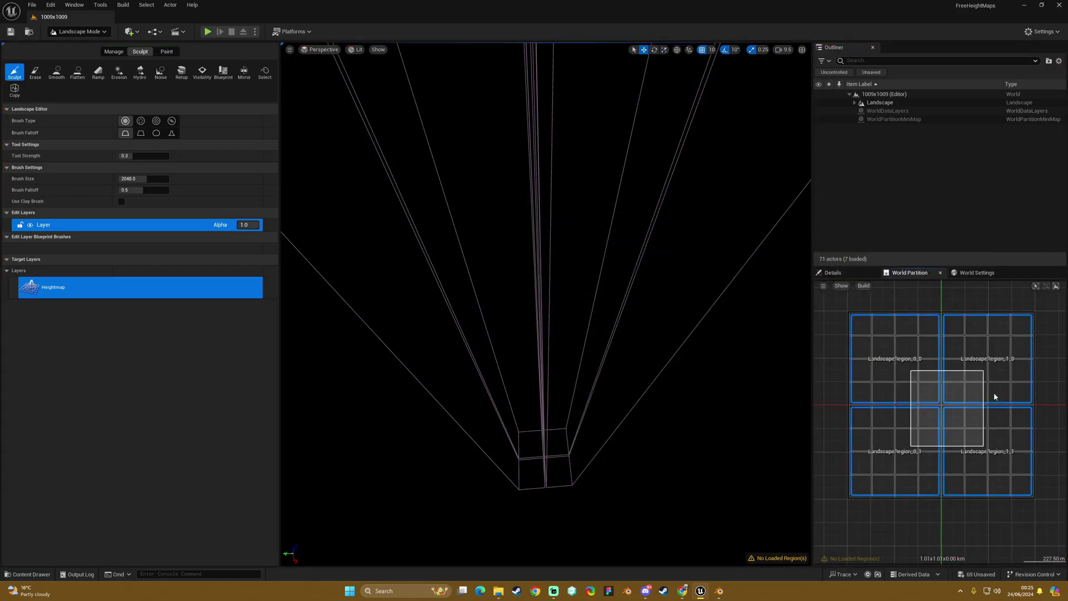
pyautogui.rightClick(955, 395)
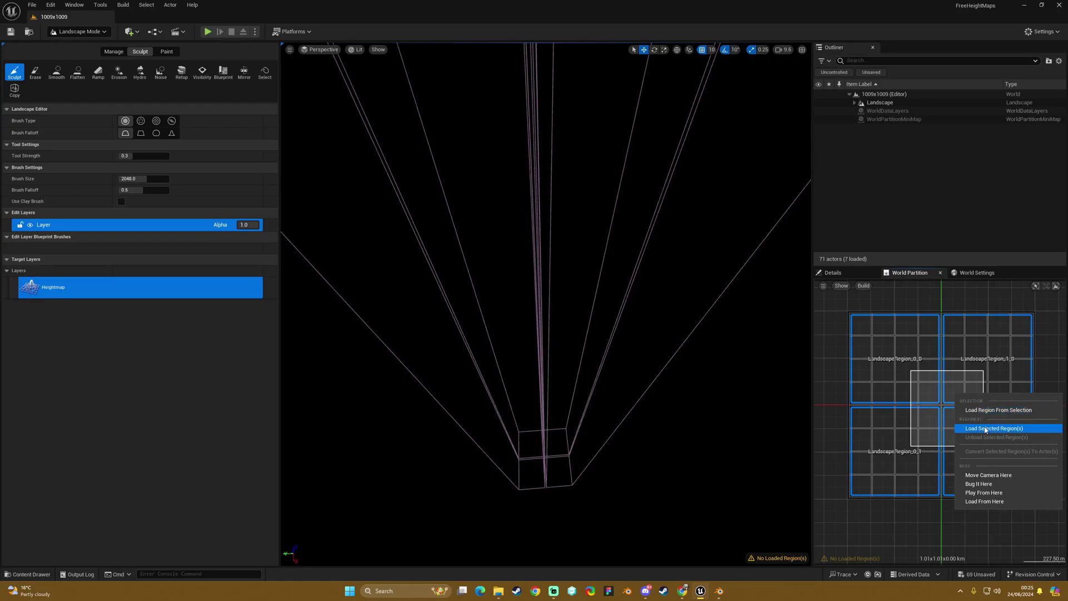
pyautogui.click(995, 428)
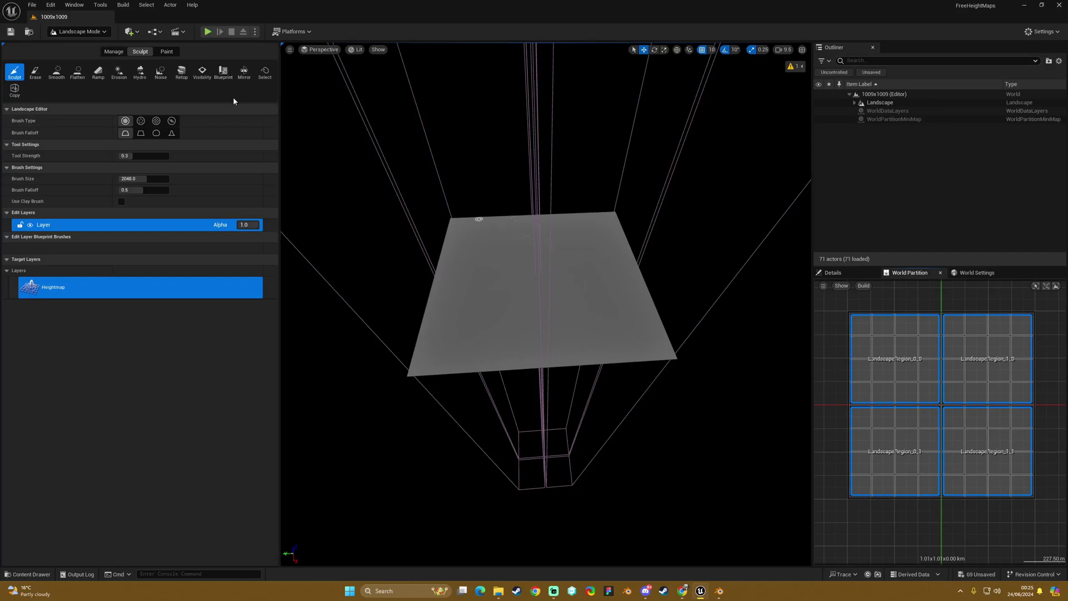
pyautogui.moveTo(488, 310); pyautogui.dragTo(485, 319, button='right')
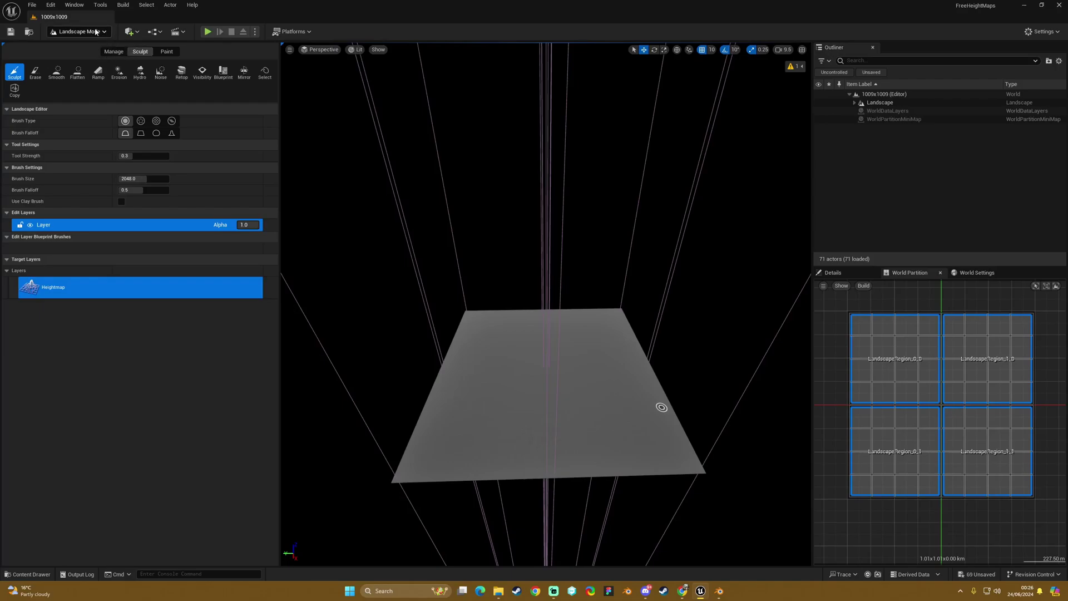
# - In Manage > Import, enable importing from a heightmap file
pyautogui.click(117, 54)
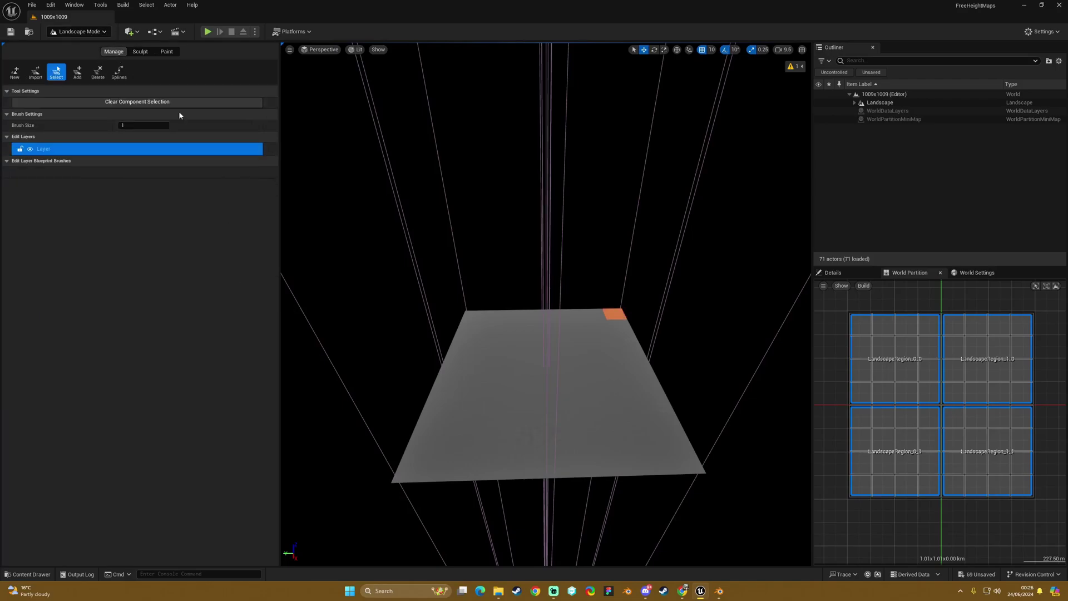
pyautogui.click(35, 71)
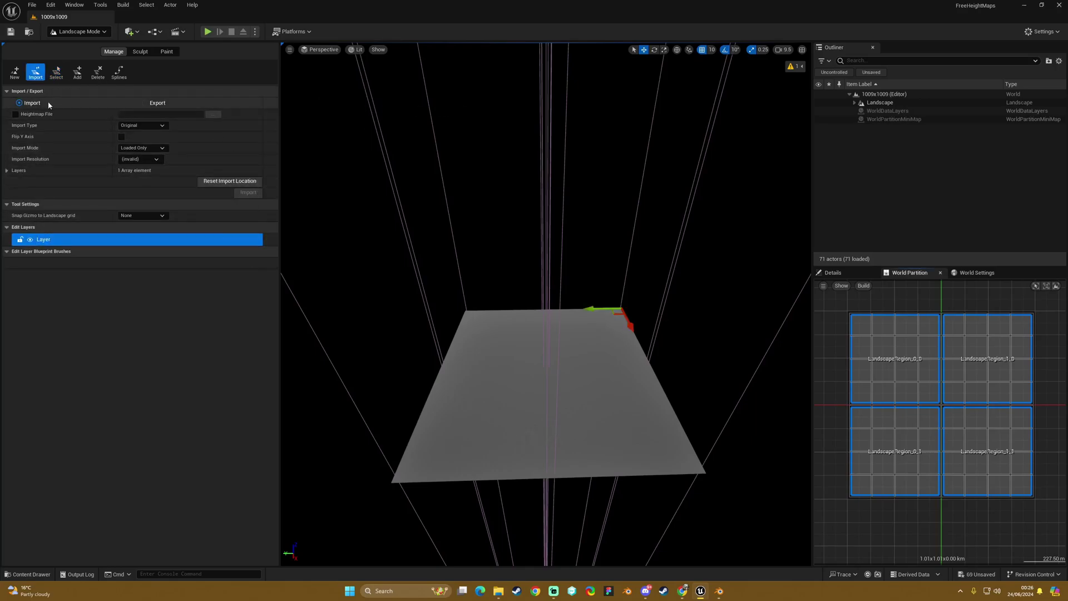
pyautogui.click(15, 114)
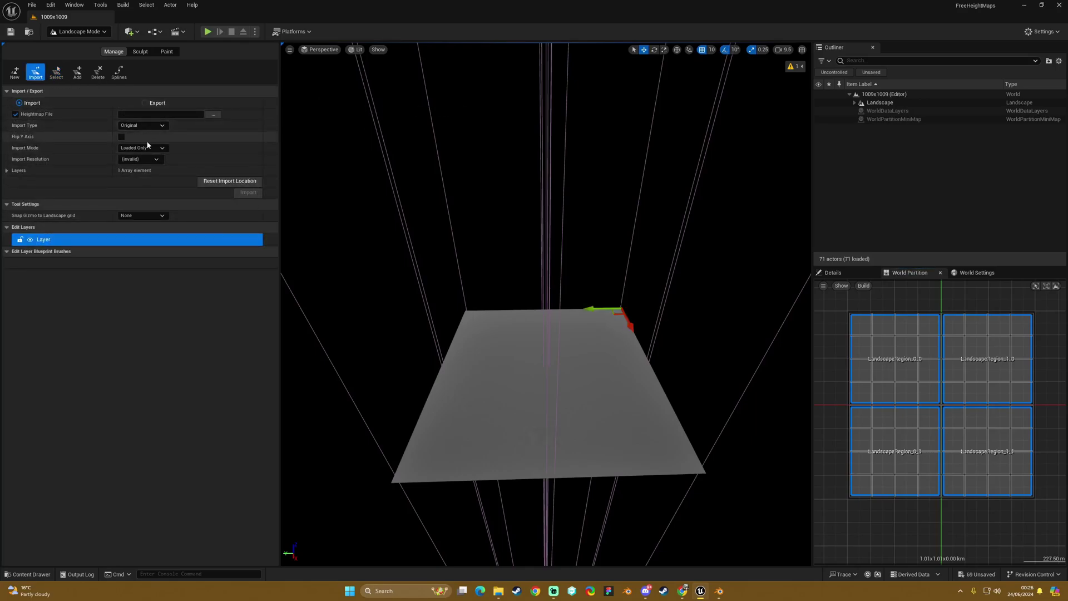
# - Choose Mootzart_HM_1009x1009.png from Desktop > FreeHMs as the heightmap file
pyautogui.click(212, 116)
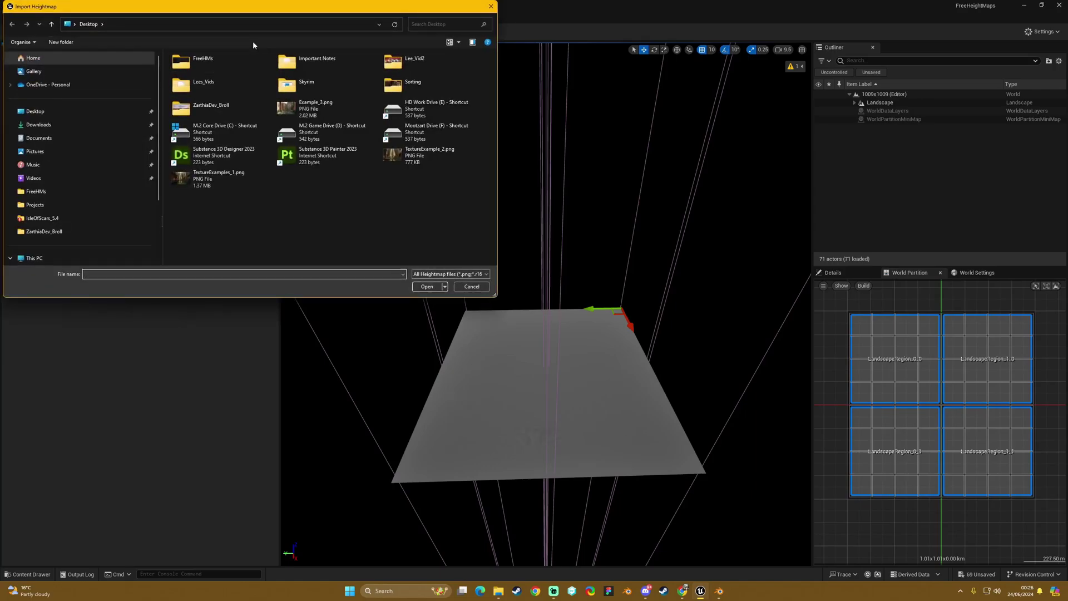
pyautogui.moveTo(253, 8); pyautogui.dragTo(489, 77)
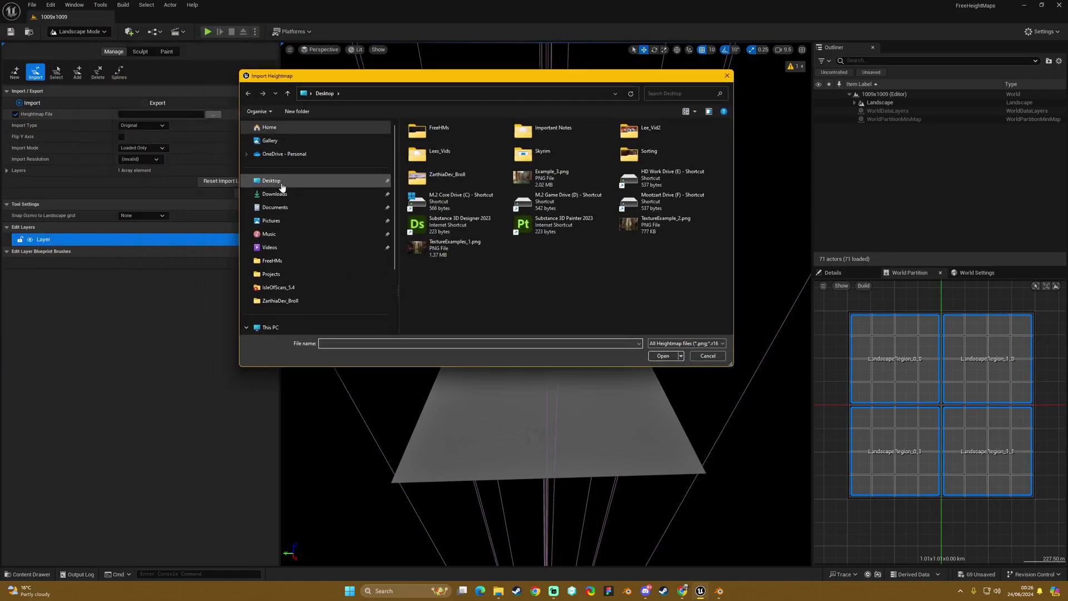
pyautogui.click(282, 183)
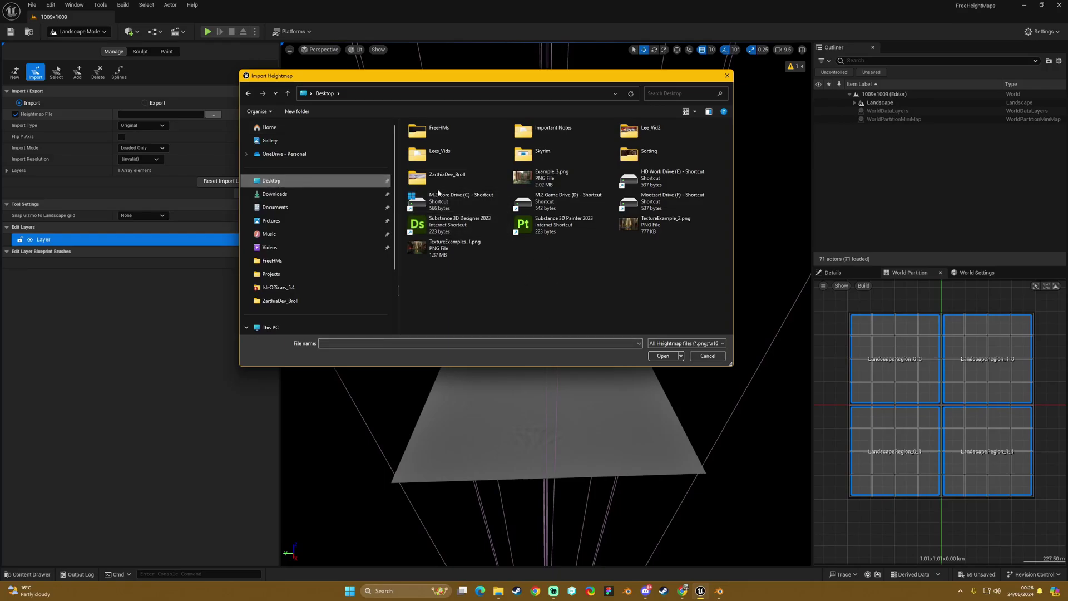
pyautogui.click(417, 135)
pyautogui.doubleClick(416, 136)
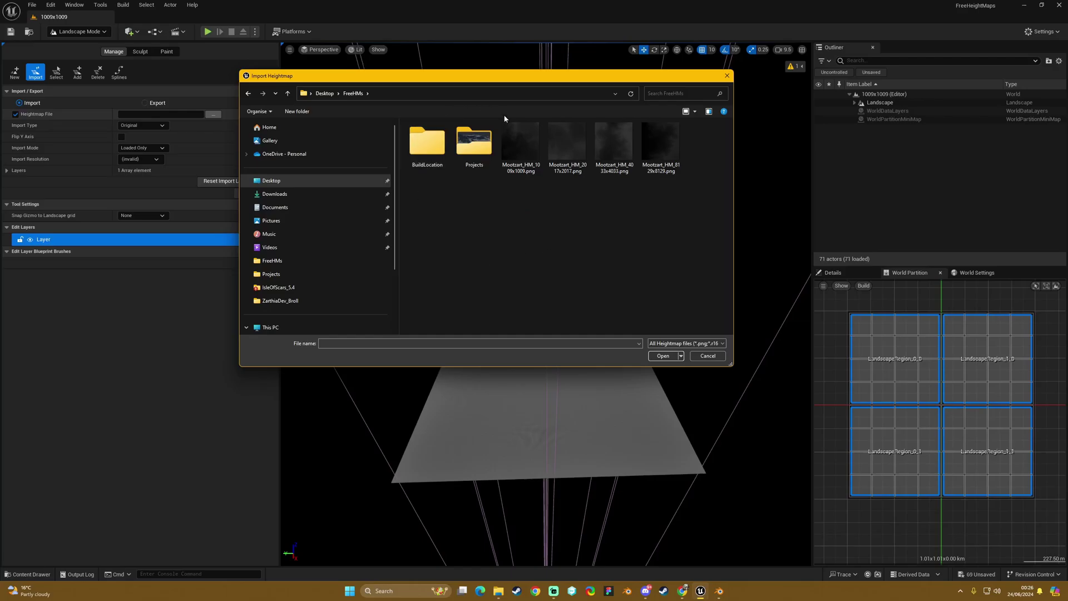
pyautogui.moveTo(518, 81); pyautogui.dragTo(567, 85)
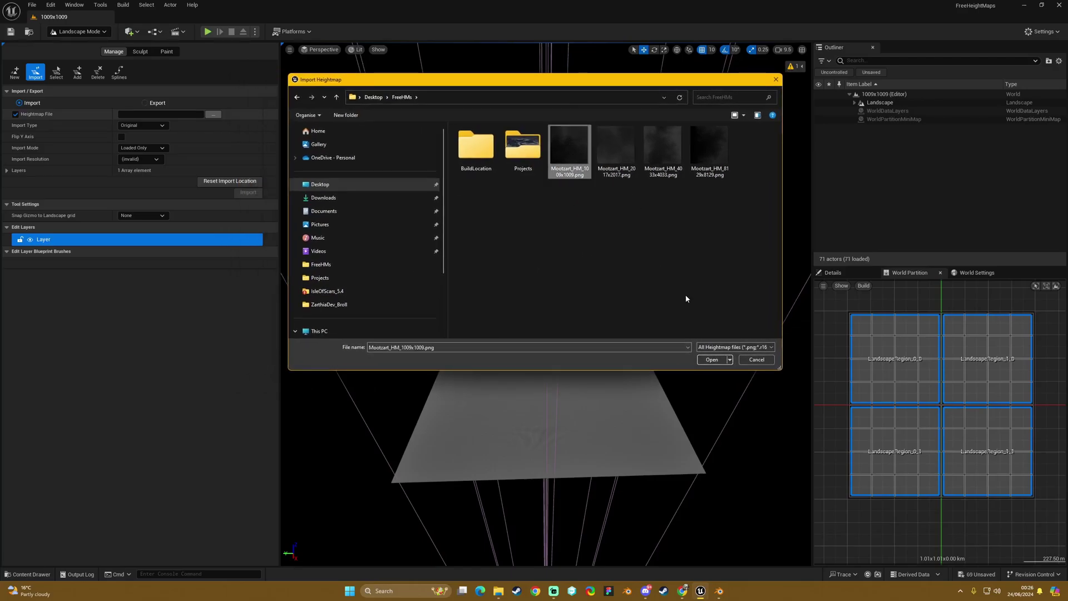
pyautogui.click(707, 360)
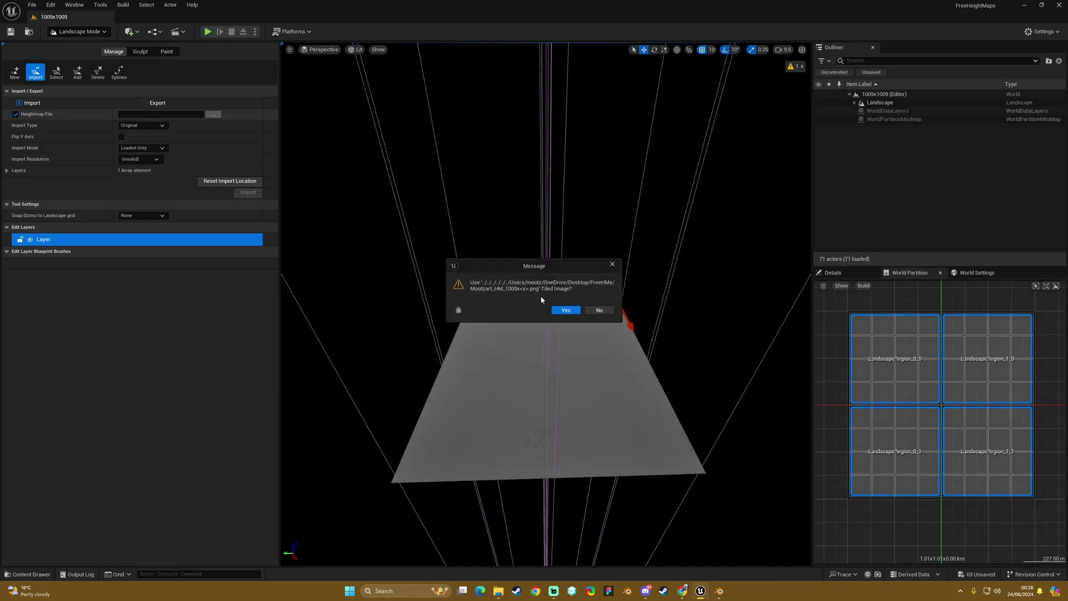
# - Answer No to the tiled-image prompt so the single 1009x1009 PNG is used
pyautogui.moveTo(550, 264); pyautogui.dragTo(589, 220)
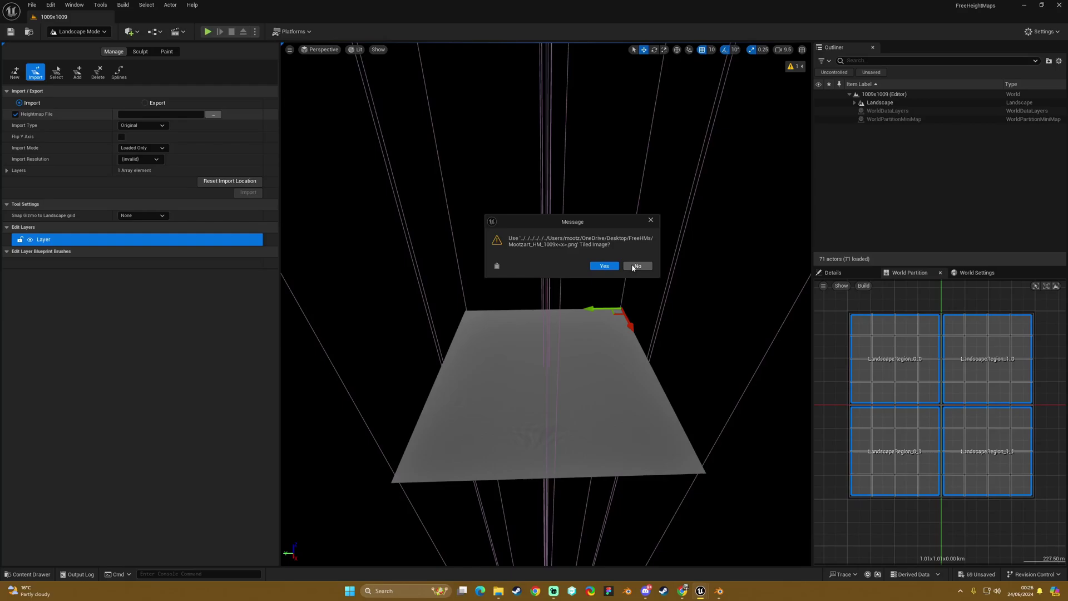
pyautogui.click(637, 266)
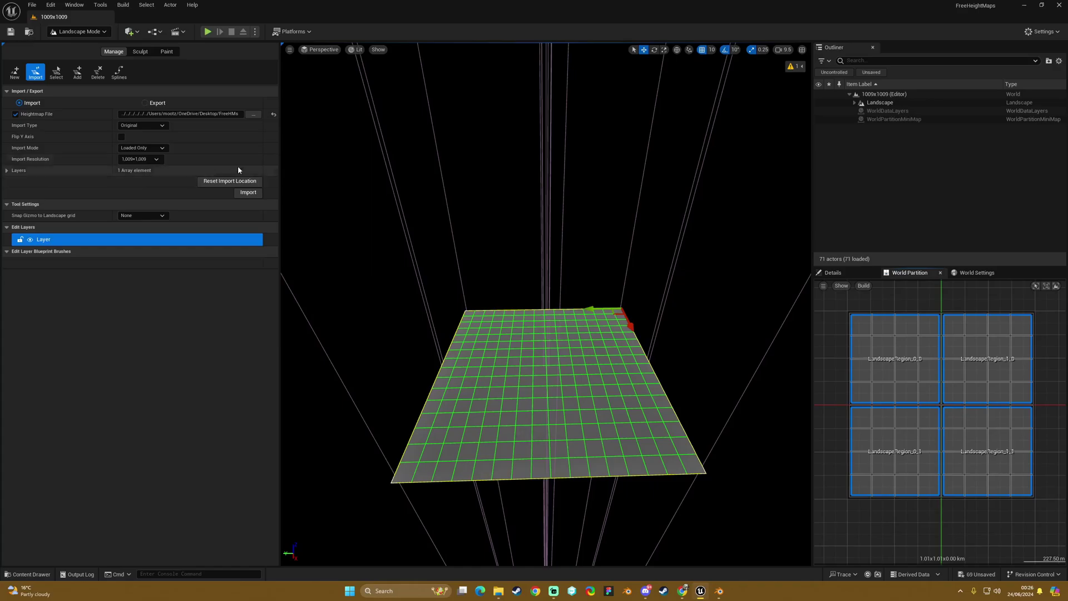
# - Check the grid preview from the side, then import the Mootzart heightmap into the landscape
pyautogui.moveTo(311, 165); pyautogui.dragTo(395, 217, button='right')
pyautogui.moveTo(545, 306); pyautogui.dragTo(566, 267, button='right')
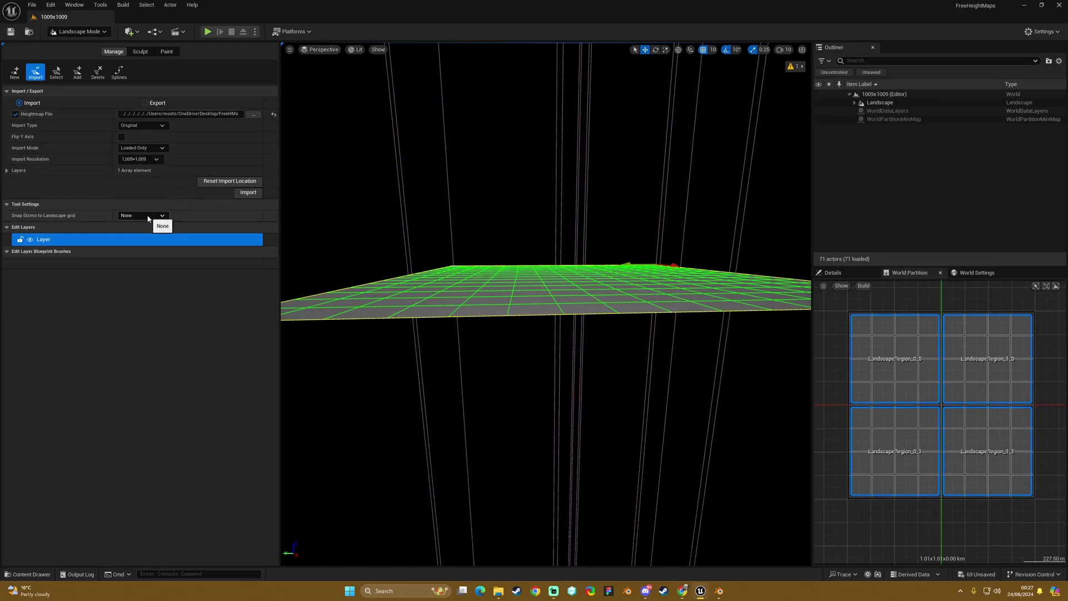
pyautogui.click(248, 192)
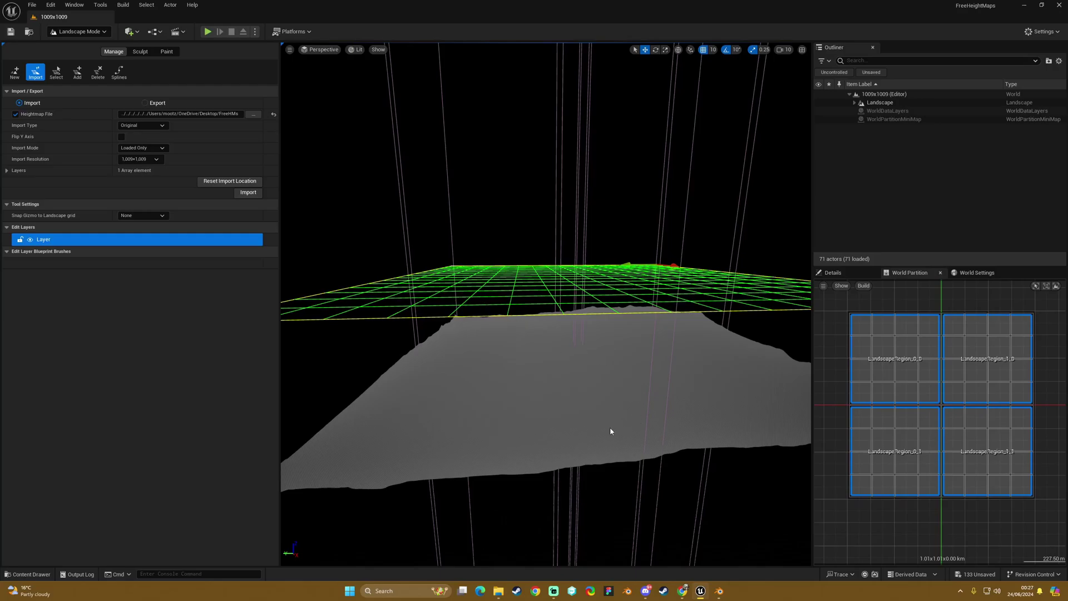
pyautogui.moveTo(639, 372); pyautogui.dragTo(359, 192, button='right')
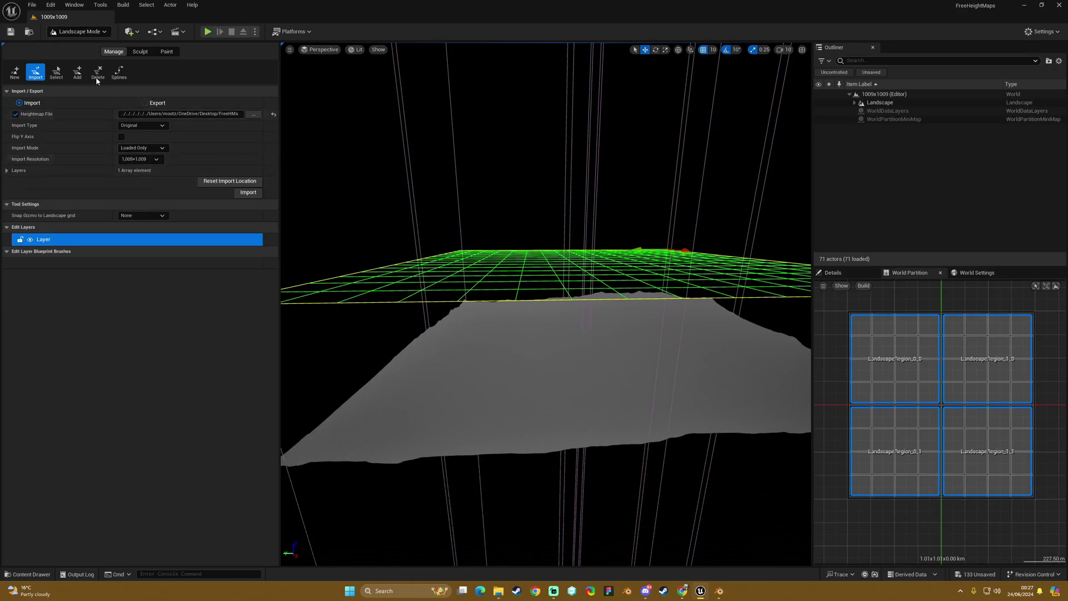
# - Switch to Selection mode, frame the landscape, and add a directional light
pyautogui.click(81, 32)
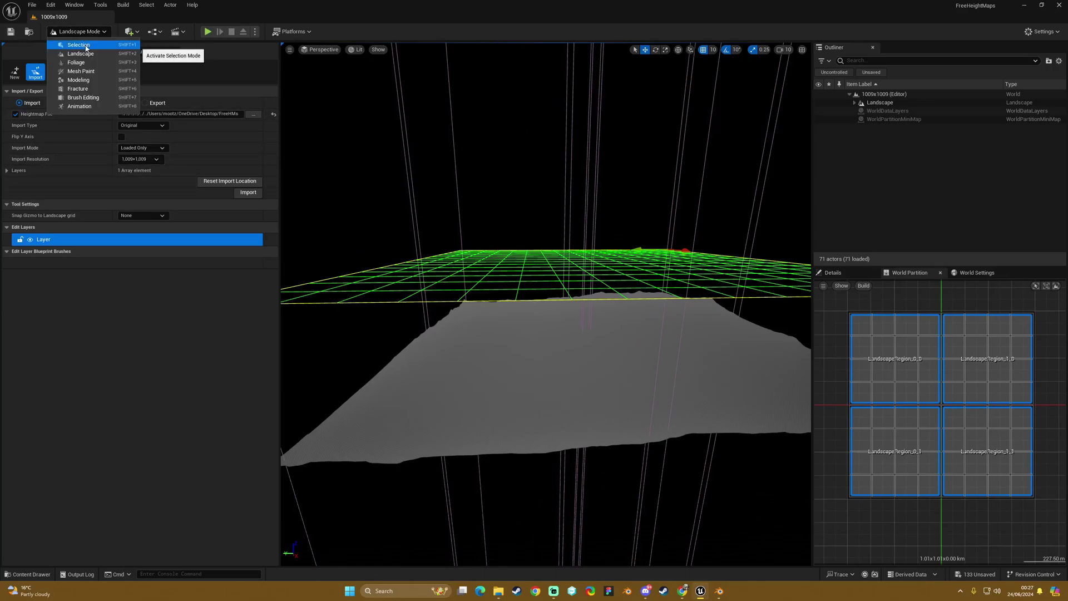
pyautogui.click(86, 45)
pyautogui.moveTo(557, 319); pyautogui.dragTo(531, 307, button='right')
pyautogui.doubleClick(1021, 504)
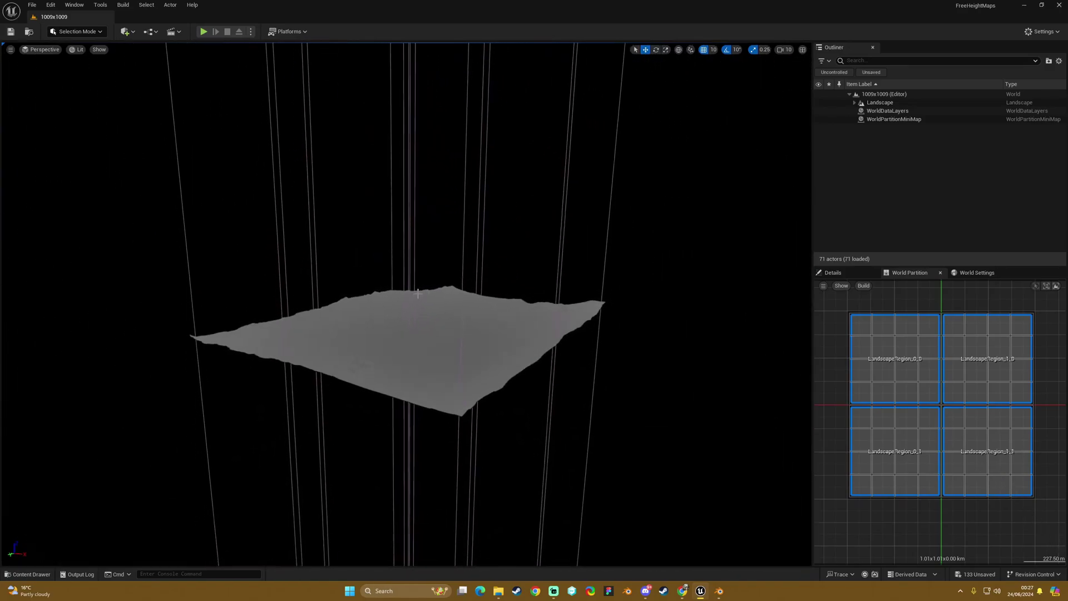
pyautogui.scroll(2, 393, 373)
pyautogui.moveTo(208, 58); pyautogui.dragTo(208, 57, button='right')
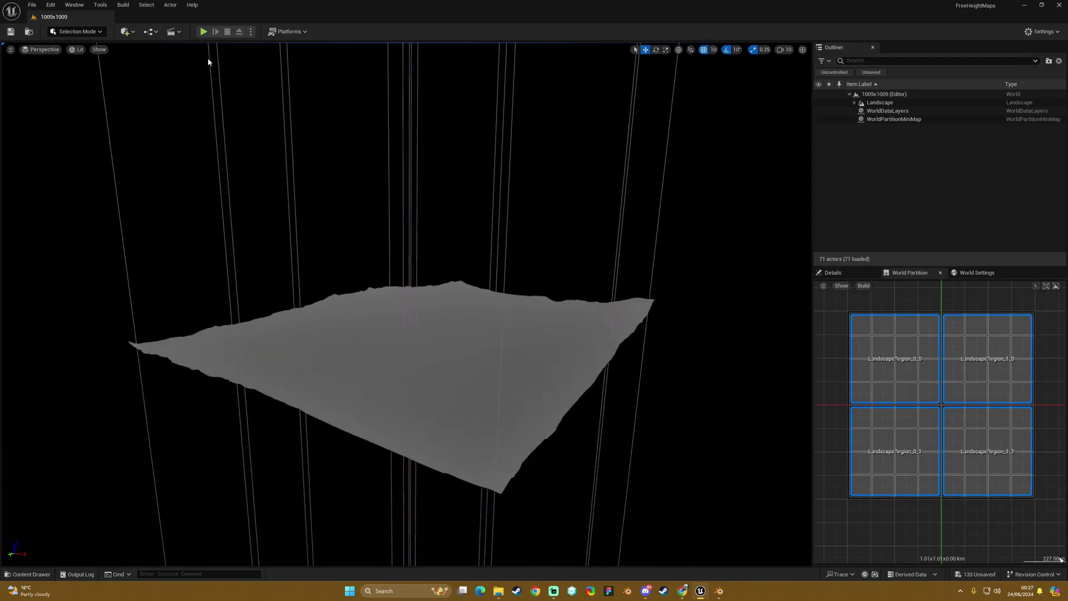
pyautogui.click(130, 33)
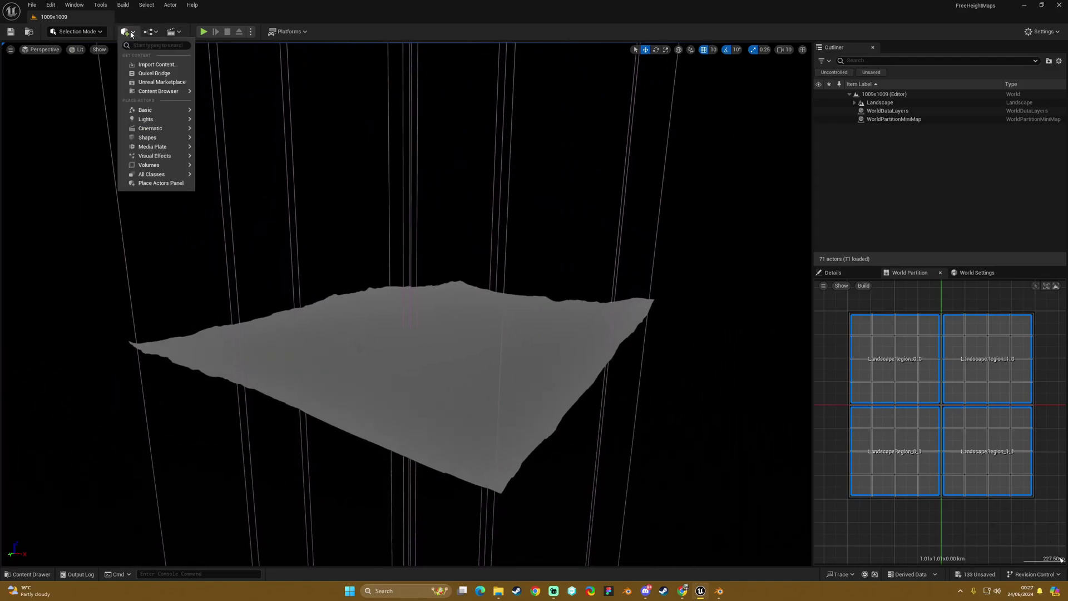
pyautogui.click(131, 33)
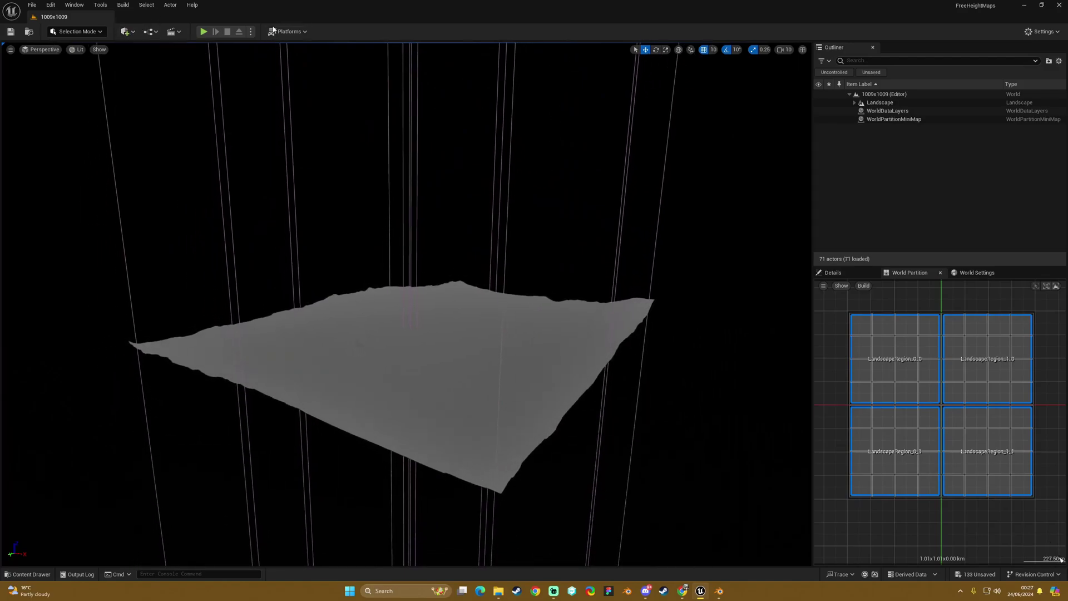
pyautogui.click(132, 34)
pyautogui.moveTo(151, 109)
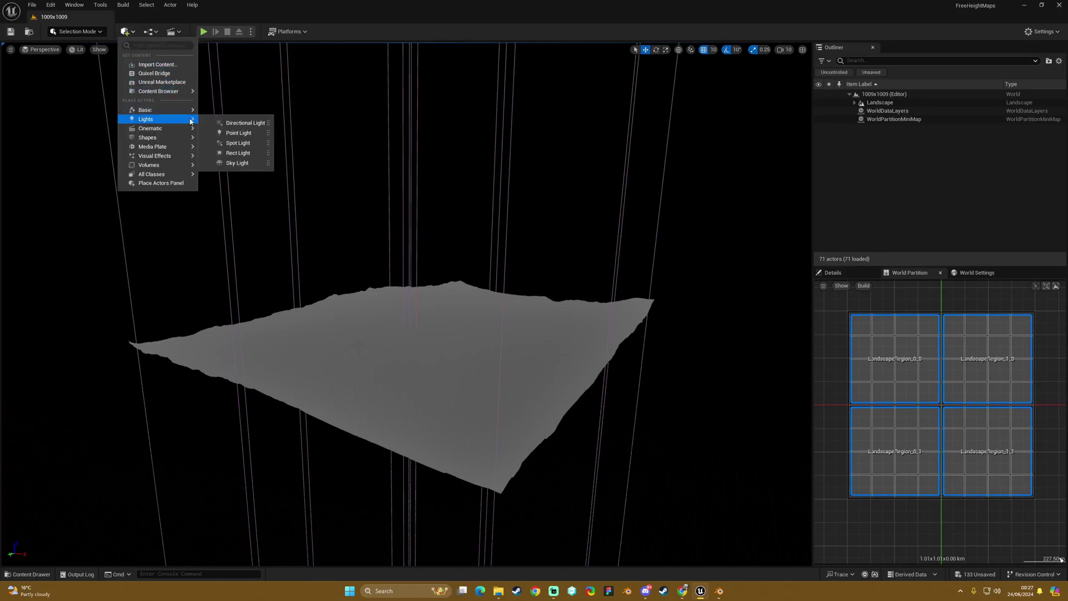
pyautogui.click(245, 123)
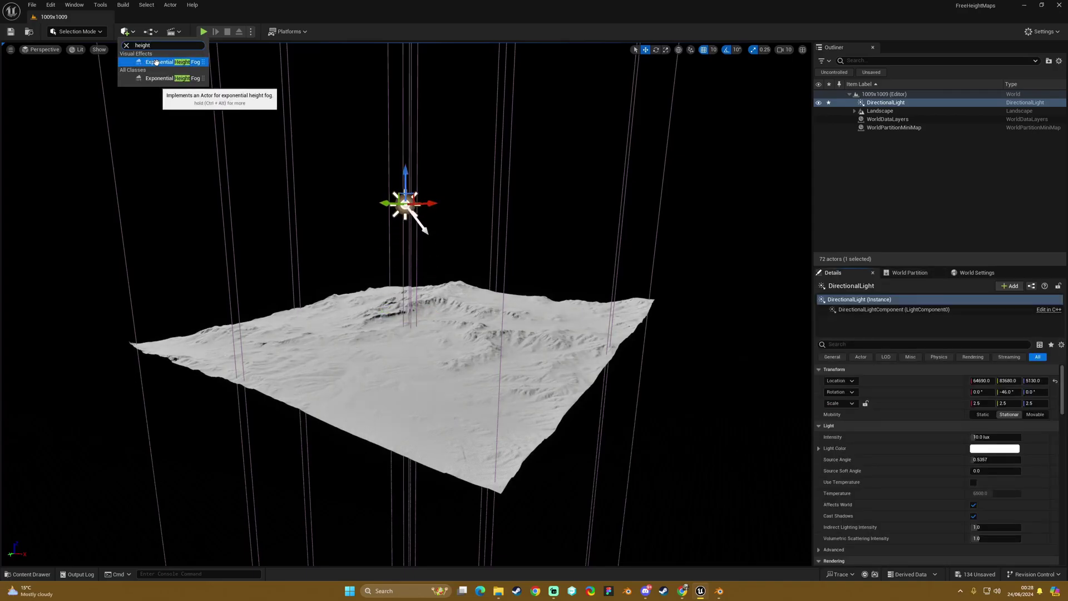
# - Add an exponential height fog and a volumetric cloud to the level
pyautogui.click(155, 62)
pyautogui.moveTo(405, 271); pyautogui.dragTo(405, 220)
pyautogui.click(127, 31)
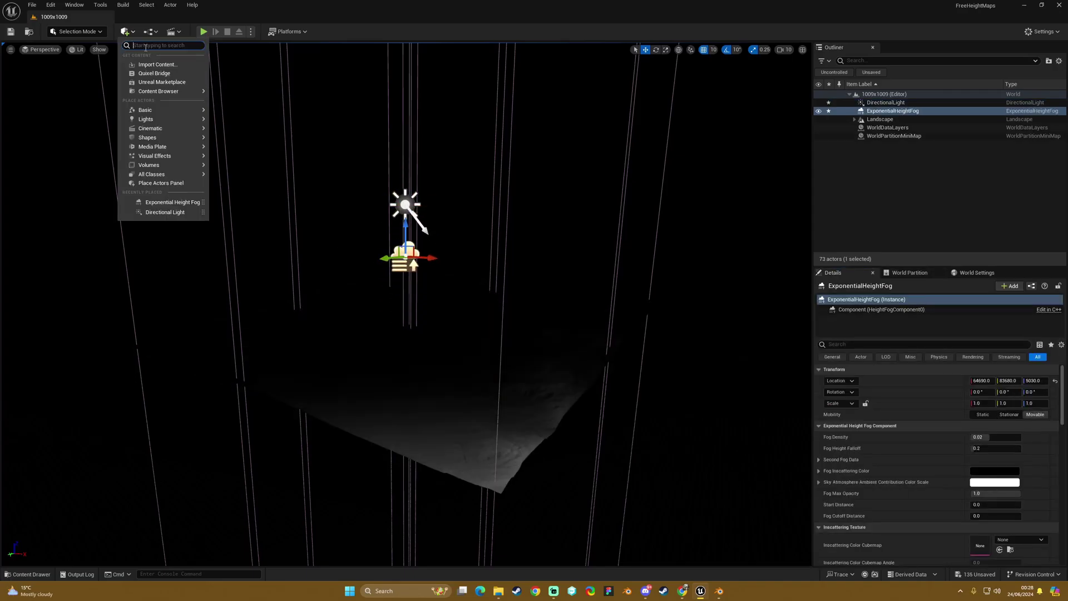
pyautogui.write('cloud')
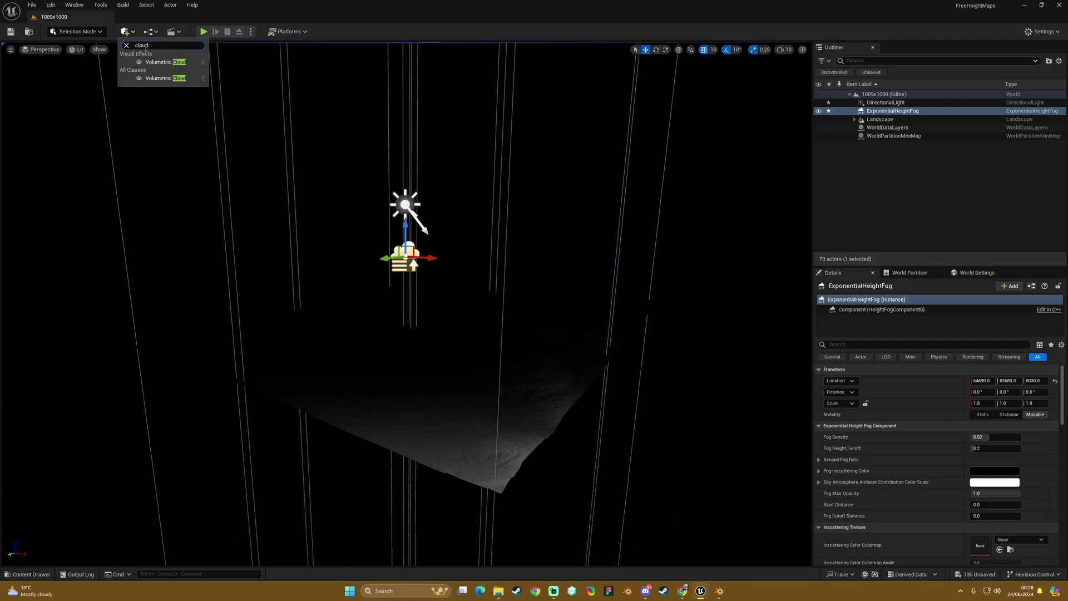
pyautogui.click(159, 62)
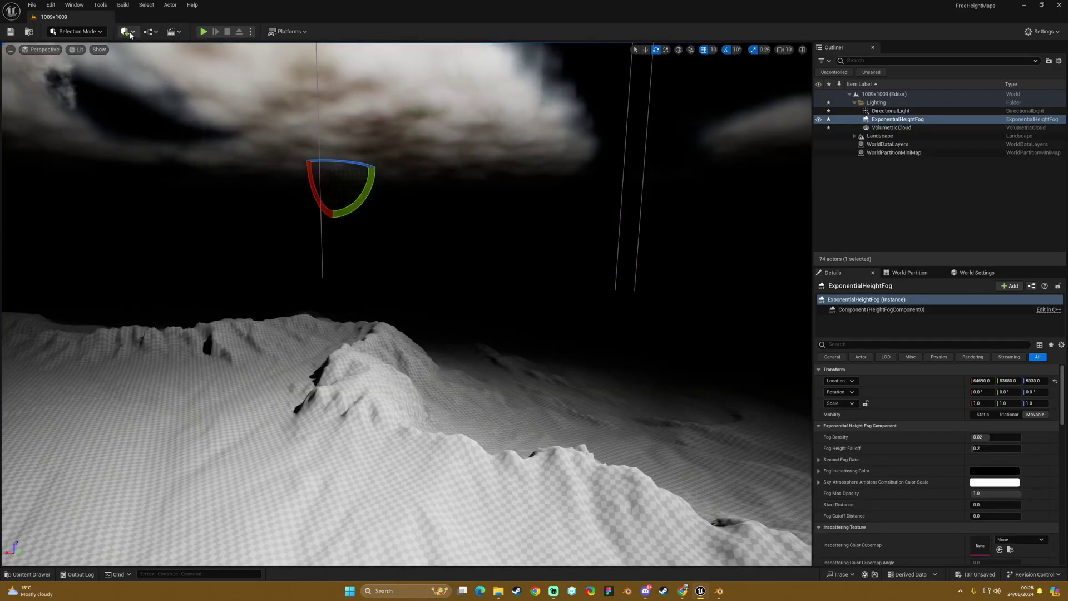
# - Add a sky atmosphere and lower it by 120 units
pyautogui.click(127, 32)
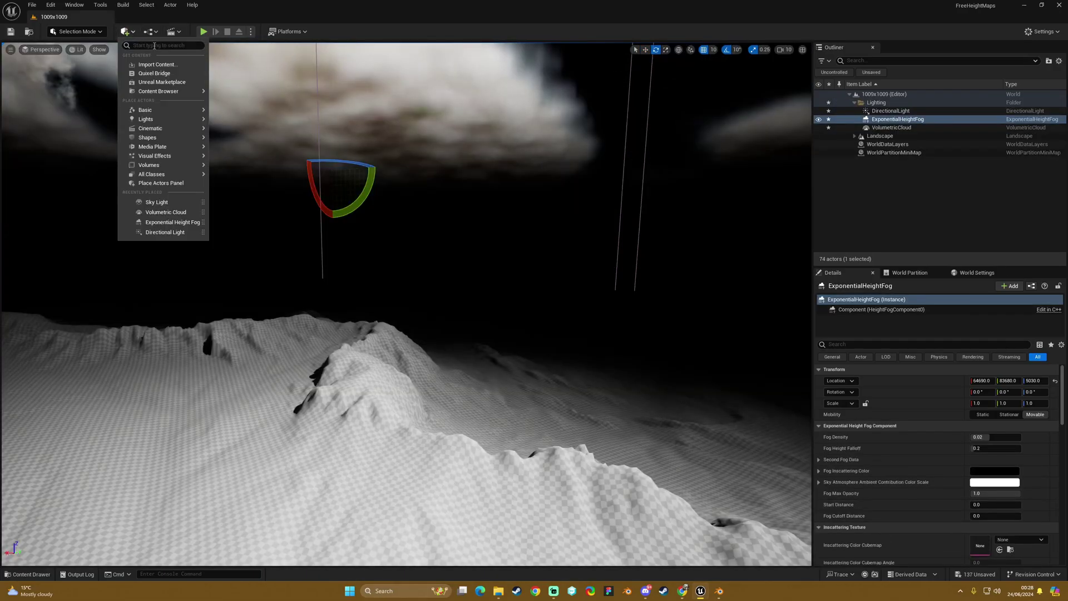
pyautogui.write('skyr')
pyautogui.press('BackSpace')
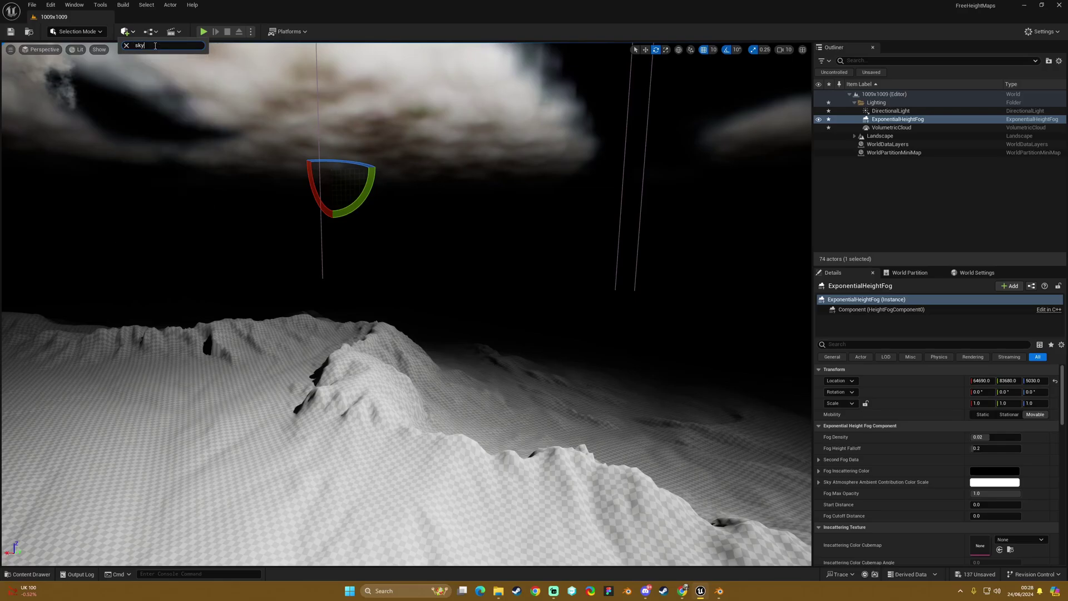
pyautogui.click(167, 88)
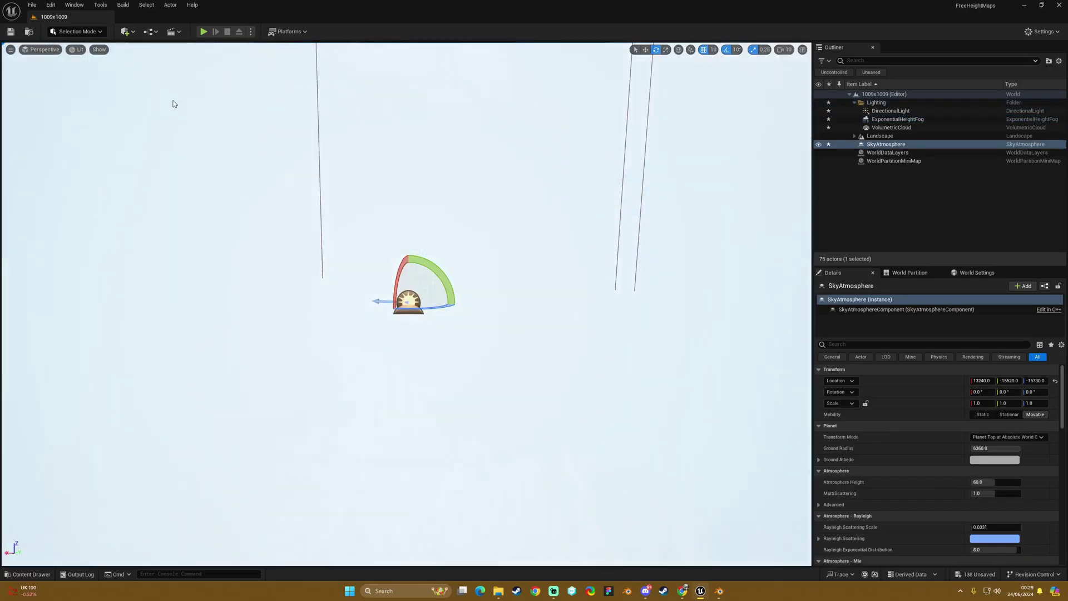
pyautogui.press('w')
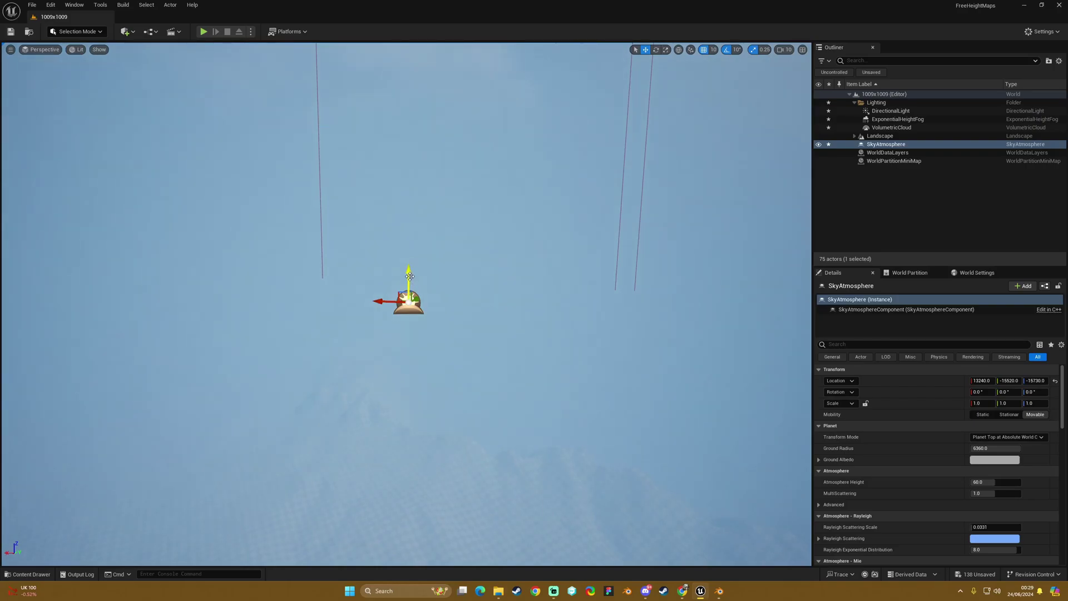
pyautogui.moveTo(410, 283); pyautogui.dragTo(414, 328)
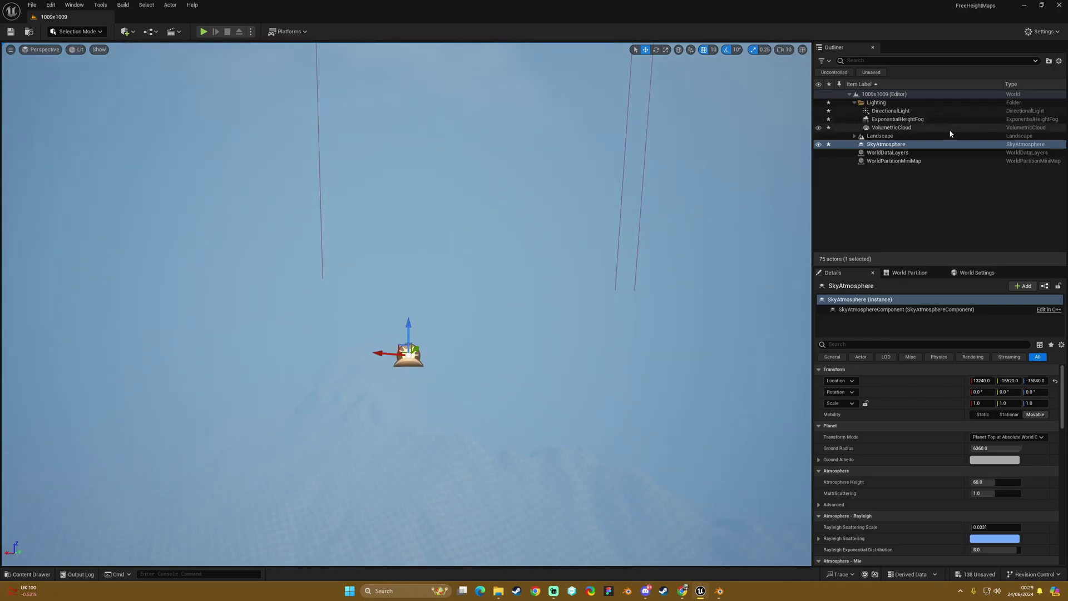
# - Move SkyAtmosphere into the Lighting folder and drag the height fog below the terrain
pyautogui.click(882, 142)
pyautogui.moveTo(882, 141); pyautogui.dragTo(876, 103)
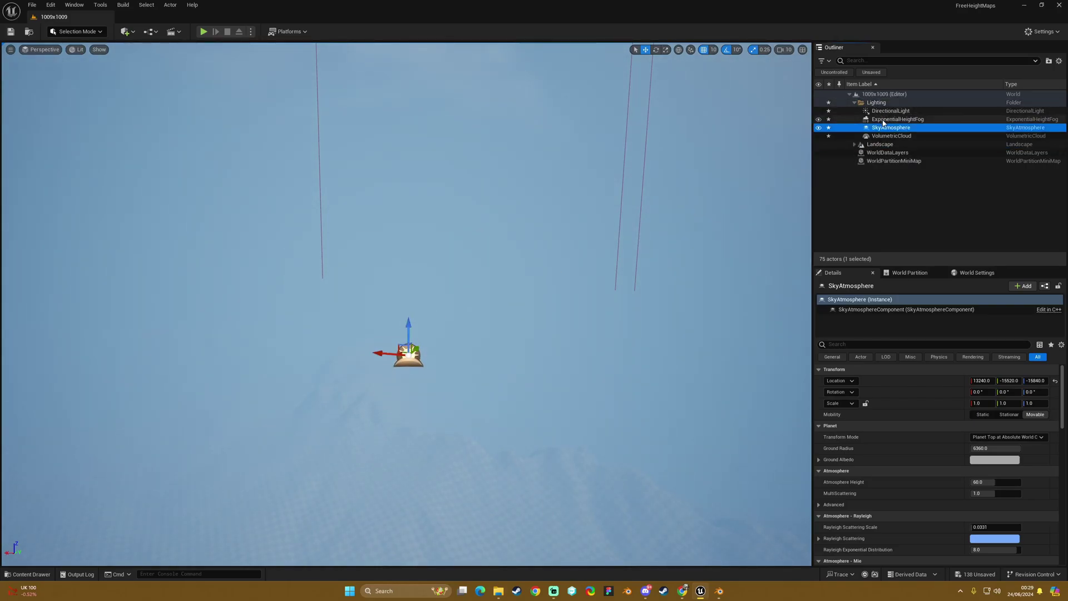
pyautogui.click(897, 119)
pyautogui.moveTo(329, 133); pyautogui.dragTo(344, 207)
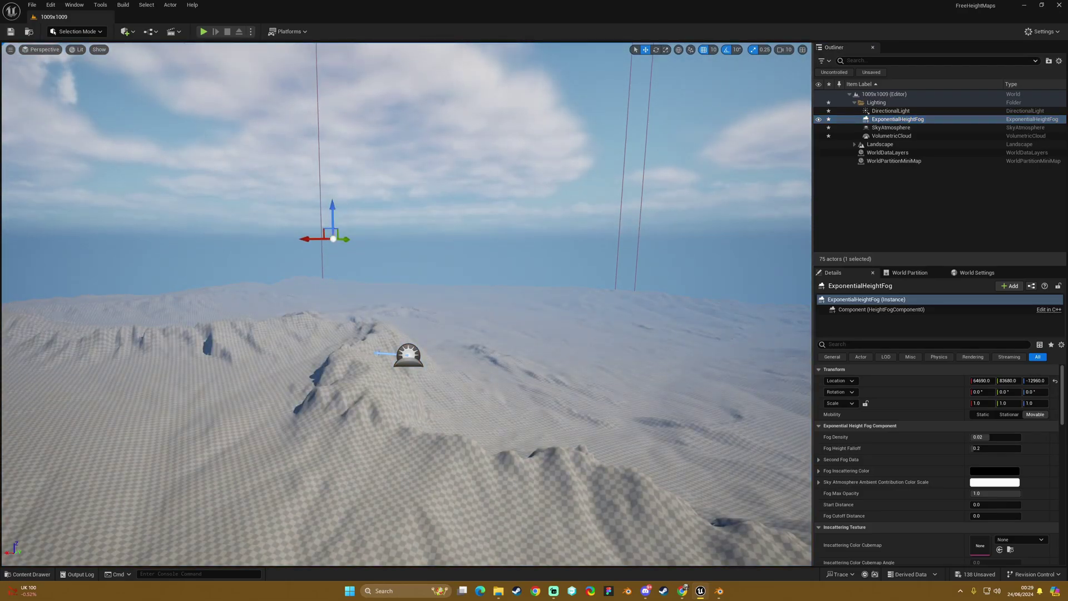
# - Lower the height fog further to clear the haze over the terrain
pyautogui.moveTo(406, 306); pyautogui.dragTo(233, 306, button='right')
pyautogui.moveTo(714, 197)
pyautogui.mouseDown(button='right')
pyautogui.moveTo(612, 196)
pyautogui.moveTo(714, 197)
pyautogui.mouseUp(button='right')
pyautogui.moveTo(715, 197); pyautogui.dragTo(708, 237)
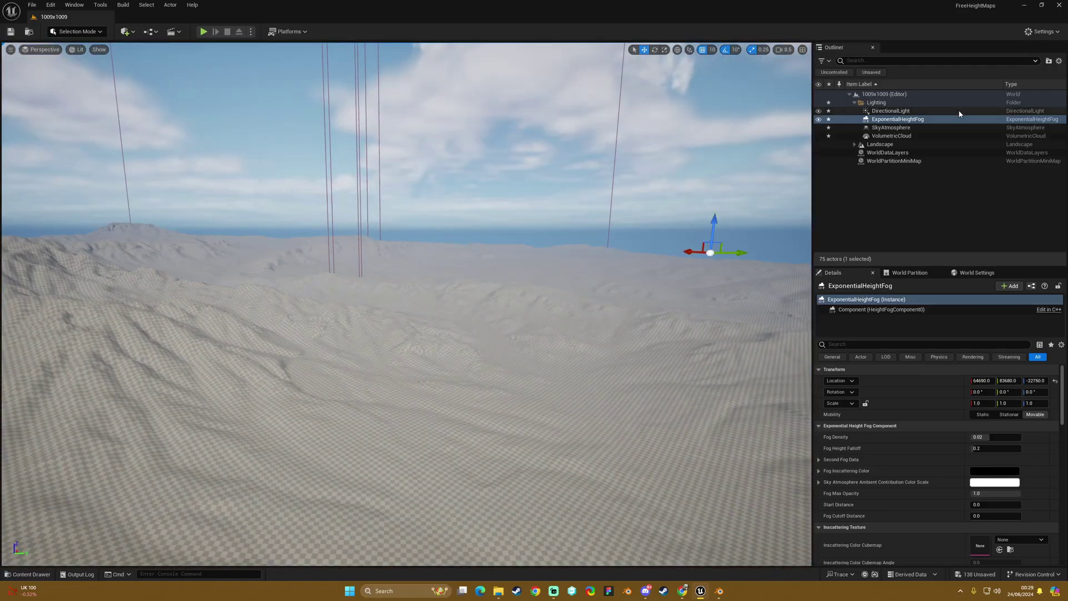
# - Give the DirectionalLight a Source Angle of 0.4 and a pitch of -12°
pyautogui.click(890, 111)
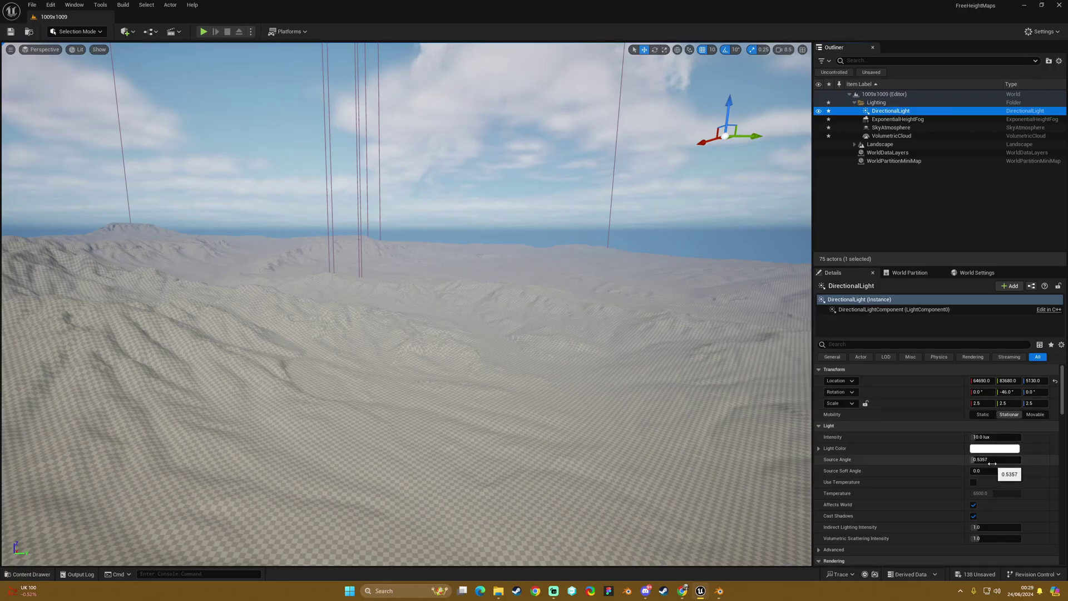
pyautogui.moveTo(992, 464); pyautogui.dragTo(996, 464)
pyautogui.write('0.4')
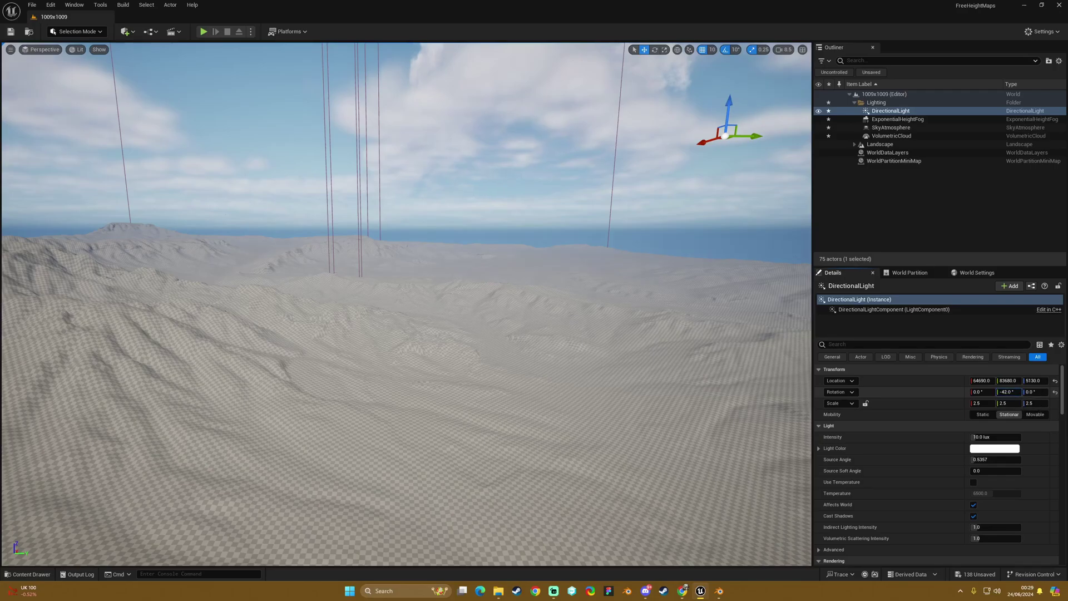
pyautogui.moveTo(1007, 391); pyautogui.dragTo(1026, 391)
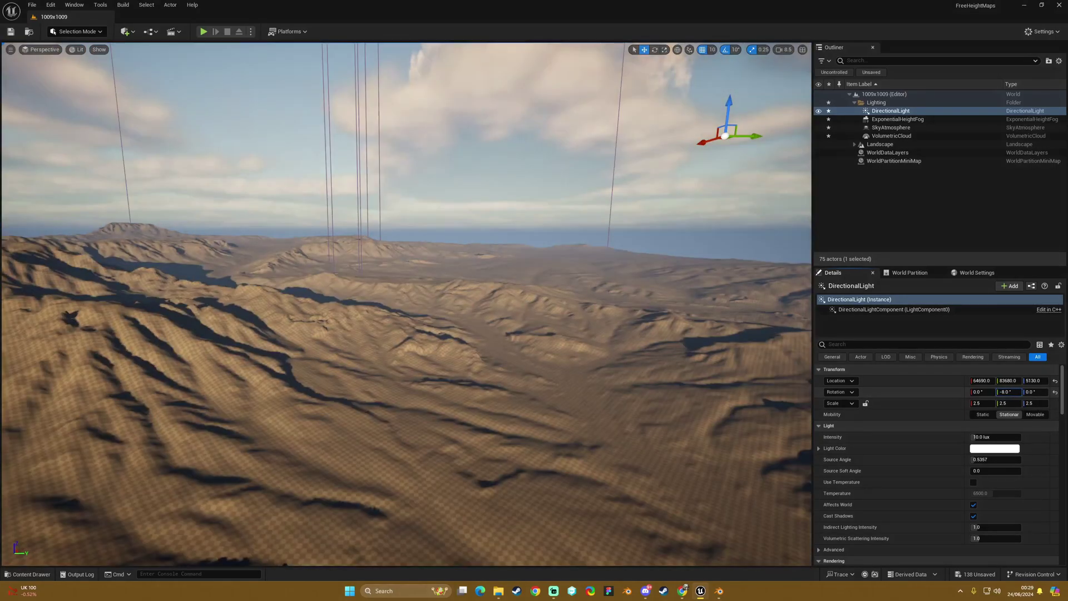
pyautogui.click(1009, 392)
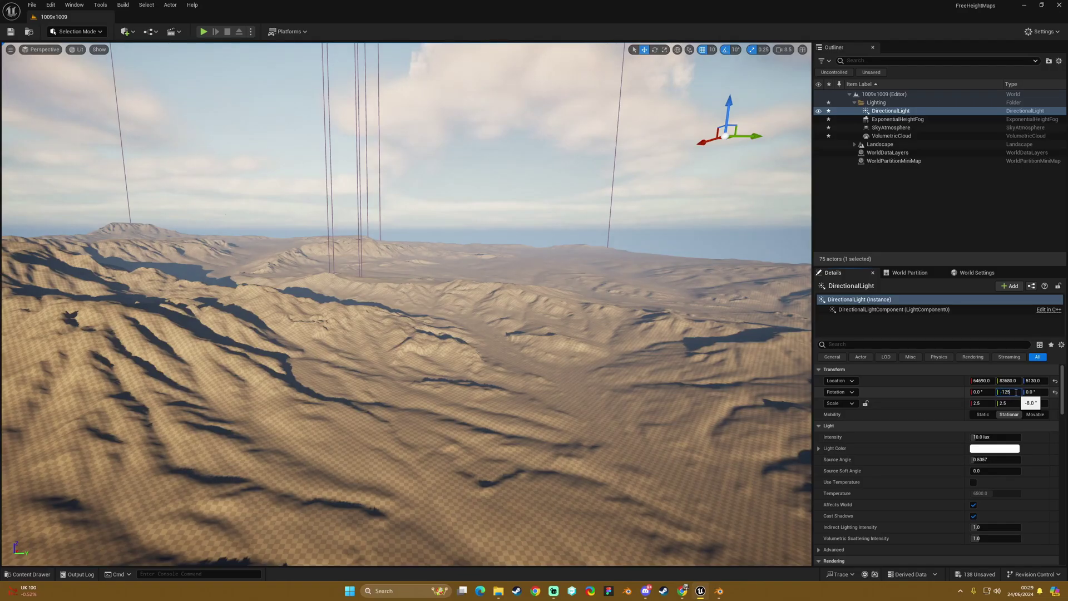
pyautogui.press('Return')
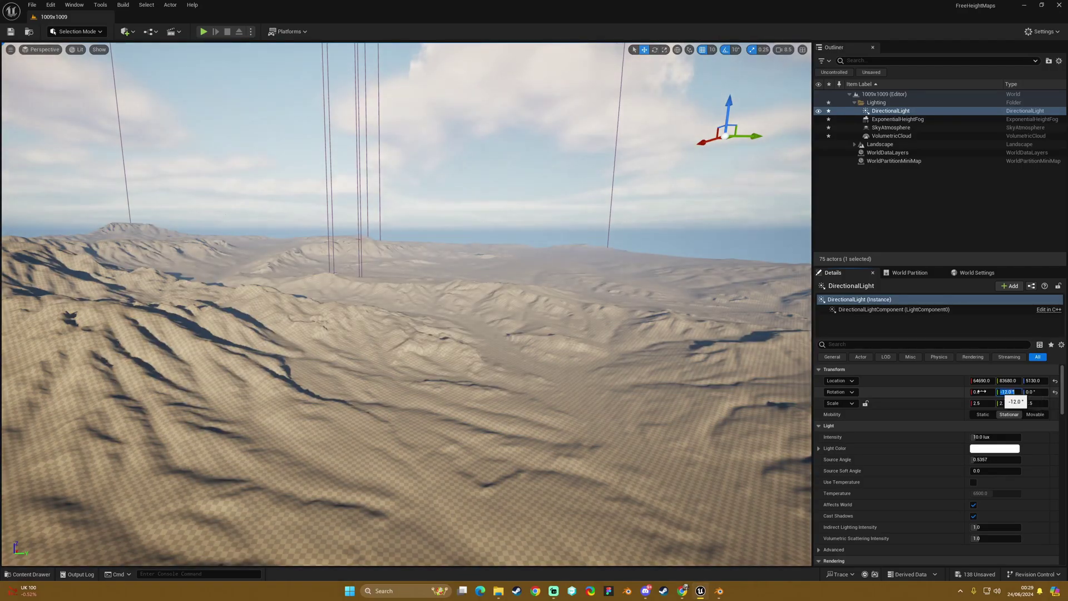
pyautogui.moveTo(501, 334); pyautogui.dragTo(500, 334, button='right')
# - Reset the VolumetricCloud actor's location to the origin
pyautogui.click(890, 136)
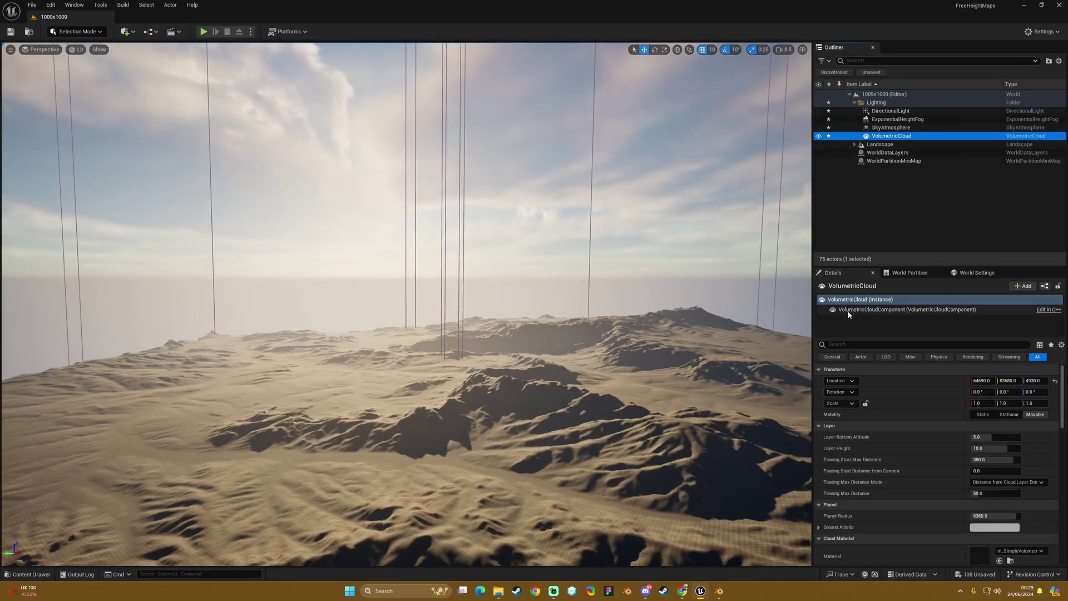
pyautogui.moveTo(256, 161); pyautogui.dragTo(256, 161, button='right')
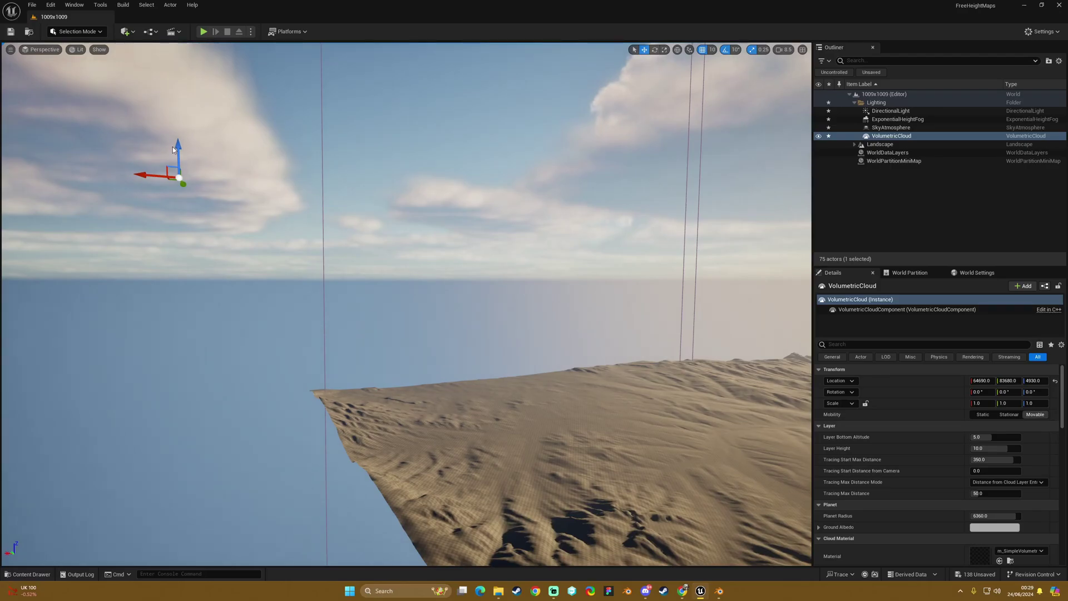
pyautogui.click(1054, 381)
pyautogui.moveTo(501, 334); pyautogui.dragTo(501, 334, button='right')
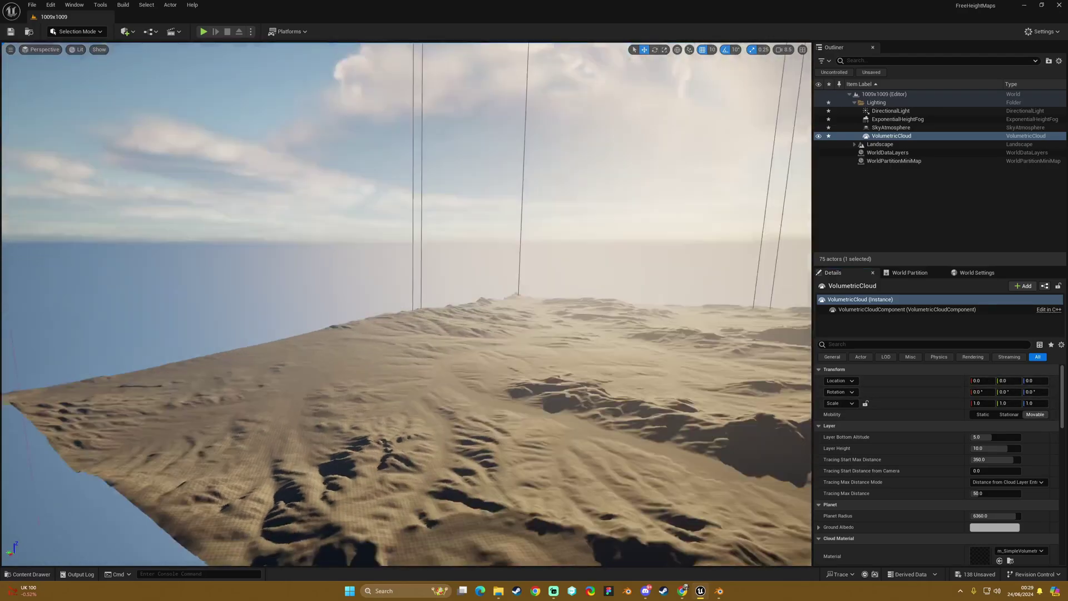
pyautogui.moveTo(711, 139); pyautogui.dragTo(711, 139, button='right')
# - Reset the ExponentialHeightFog and SkyAtmosphere locations to the origin as well
pyautogui.click(890, 111)
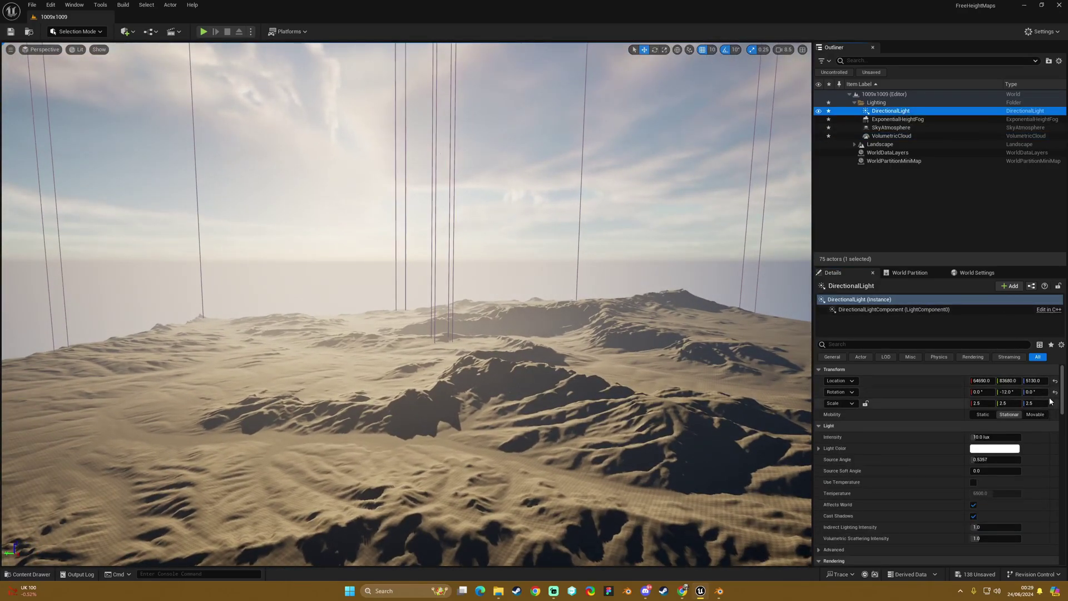
pyautogui.click(928, 119)
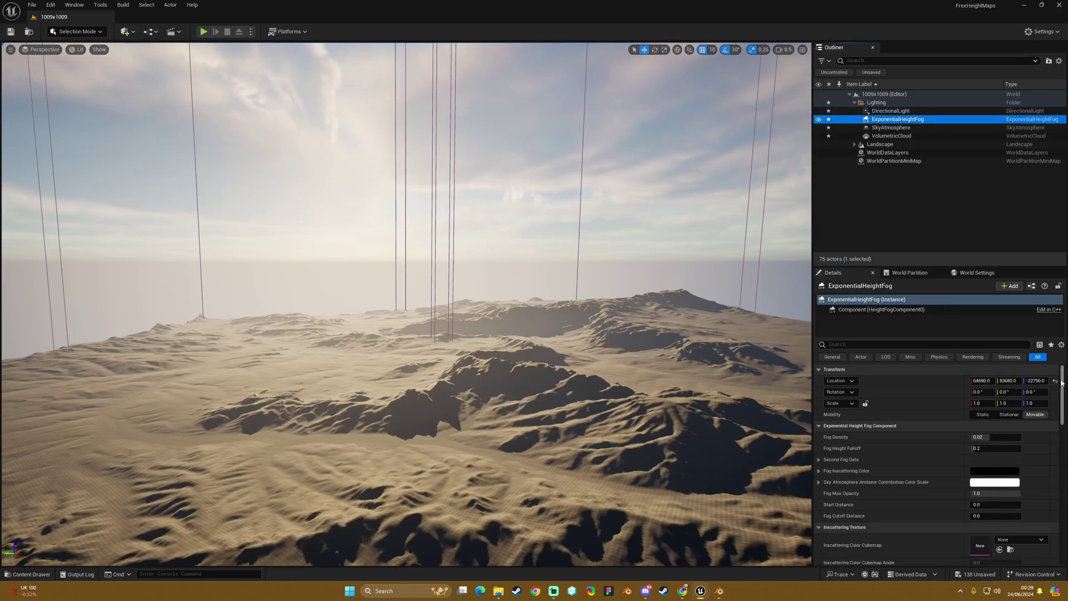
pyautogui.click(1055, 381)
pyautogui.click(912, 127)
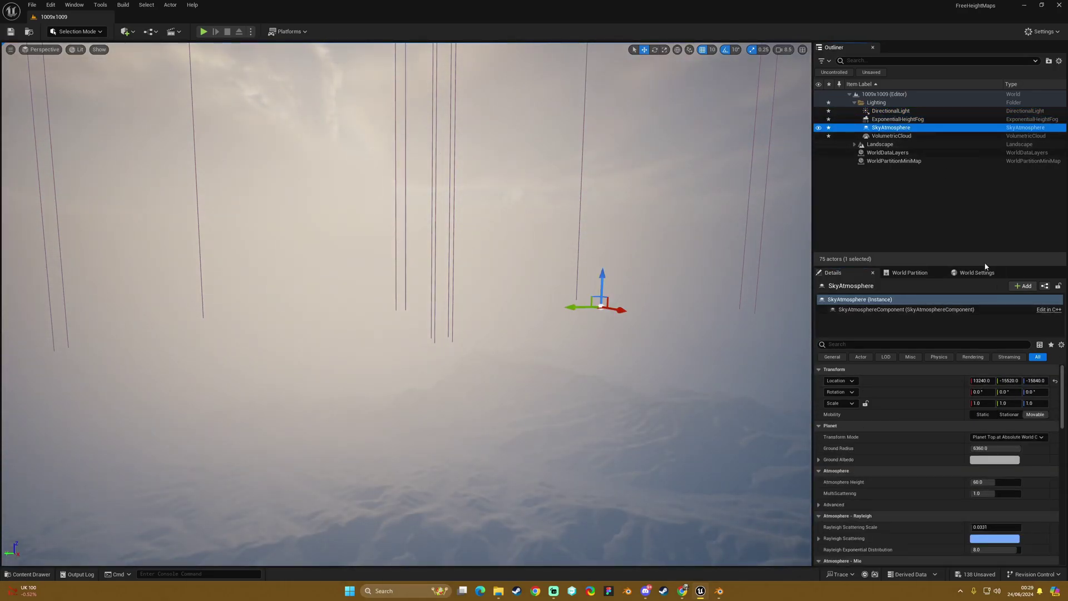
pyautogui.click(1059, 389)
pyautogui.click(1055, 383)
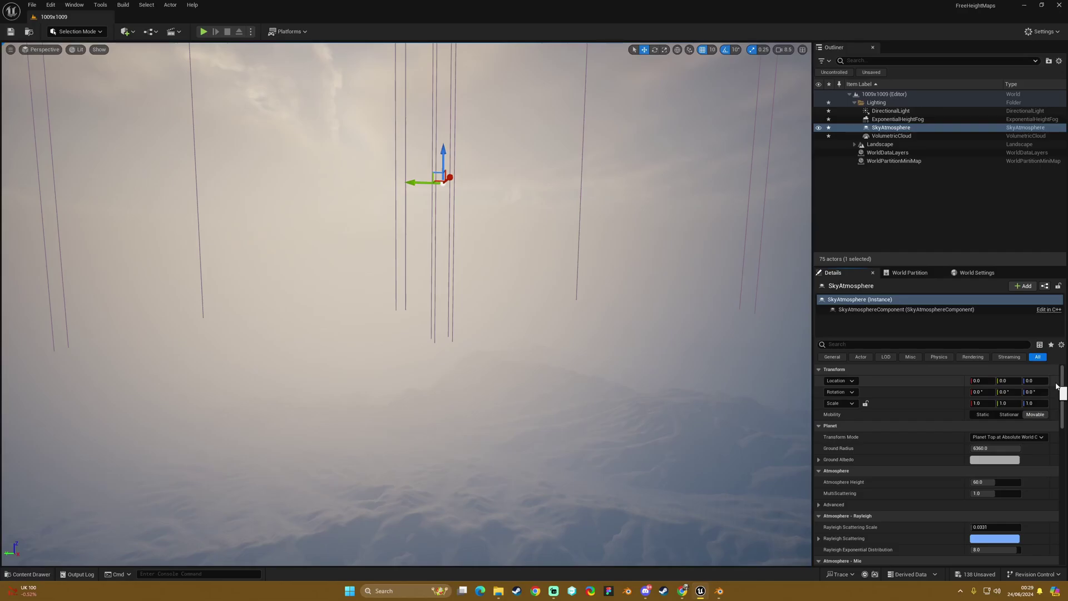
# - Drag the ExponentialHeightFog down below the terrain again and check the result
pyautogui.click(887, 137)
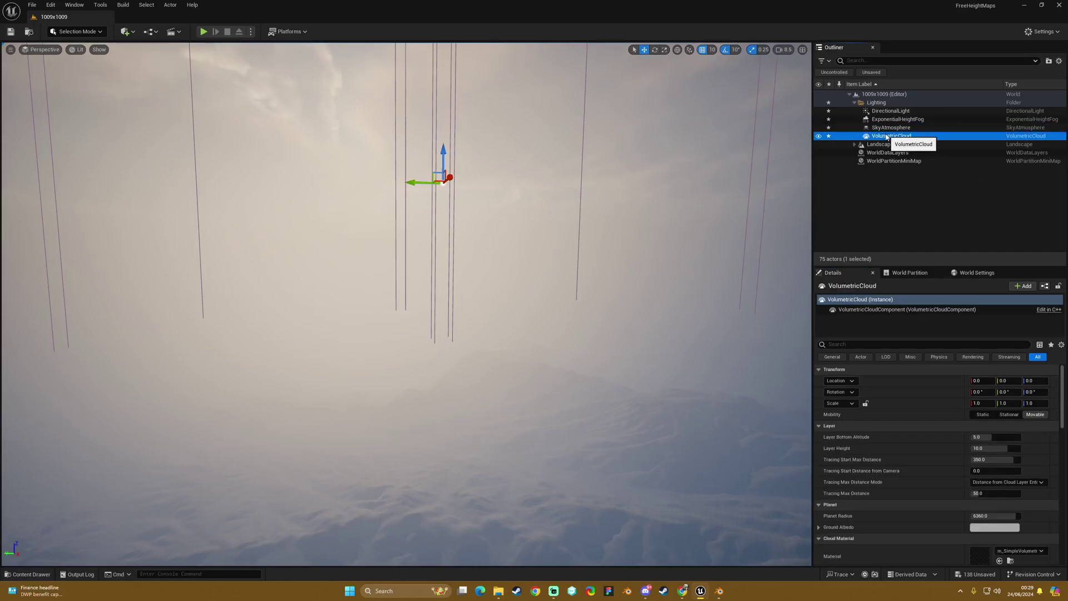
pyautogui.click(890, 119)
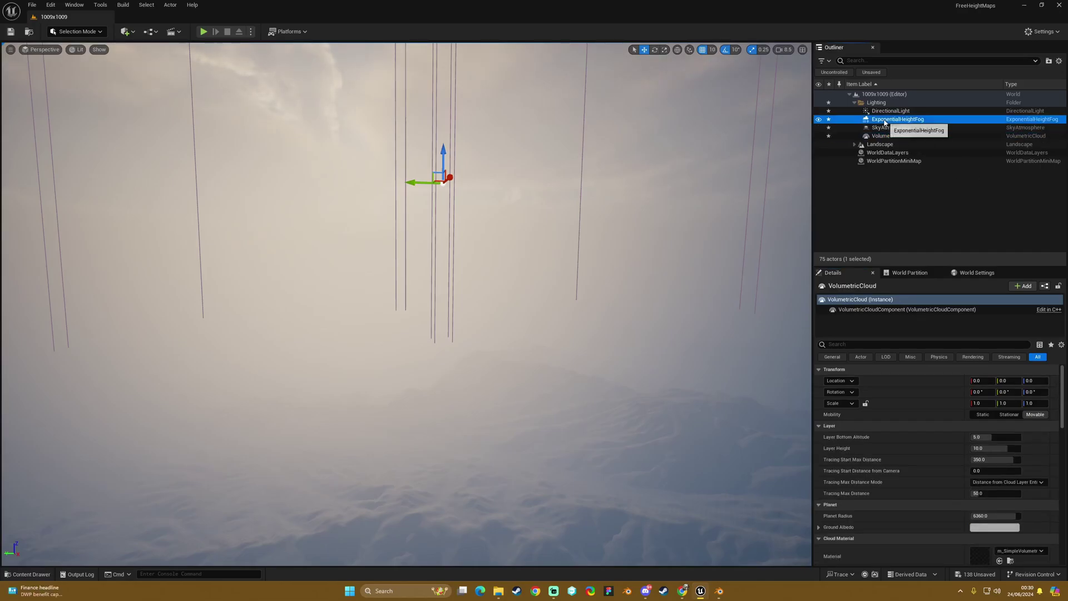
pyautogui.moveTo(444, 151); pyautogui.dragTo(447, 226)
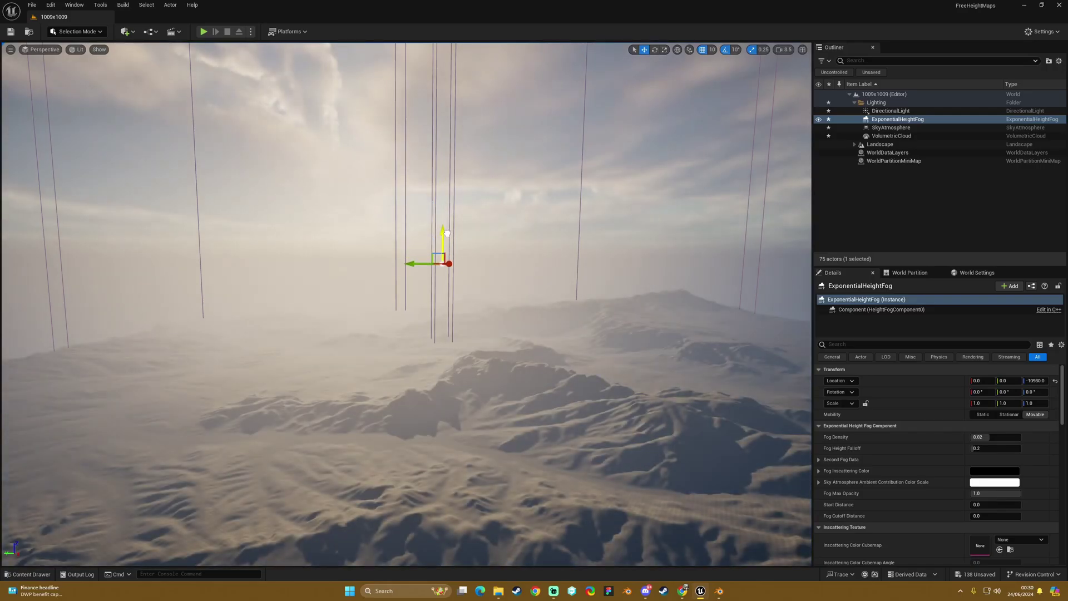
pyautogui.moveTo(444, 245); pyautogui.dragTo(444, 245, button='right')
pyautogui.moveTo(467, 287); pyautogui.dragTo(467, 288, button='right')
# - Save the level with Ctrl+S, collapse the Lighting folder and clear the selection
pyautogui.hotkey('ctrl', 's')
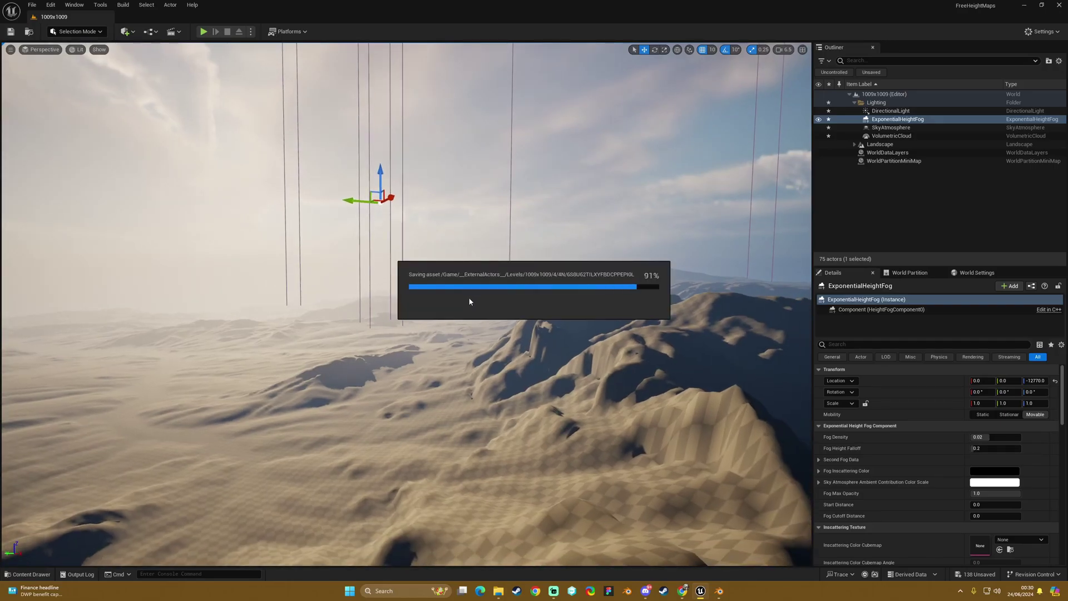
pyautogui.click(855, 102)
pyautogui.click(888, 188)
pyautogui.moveTo(445, 245); pyautogui.dragTo(466, 228, button='right')
pyautogui.rightClick(466, 228)
pyautogui.click(563, 447)
pyautogui.hotkey('alt', 'p')
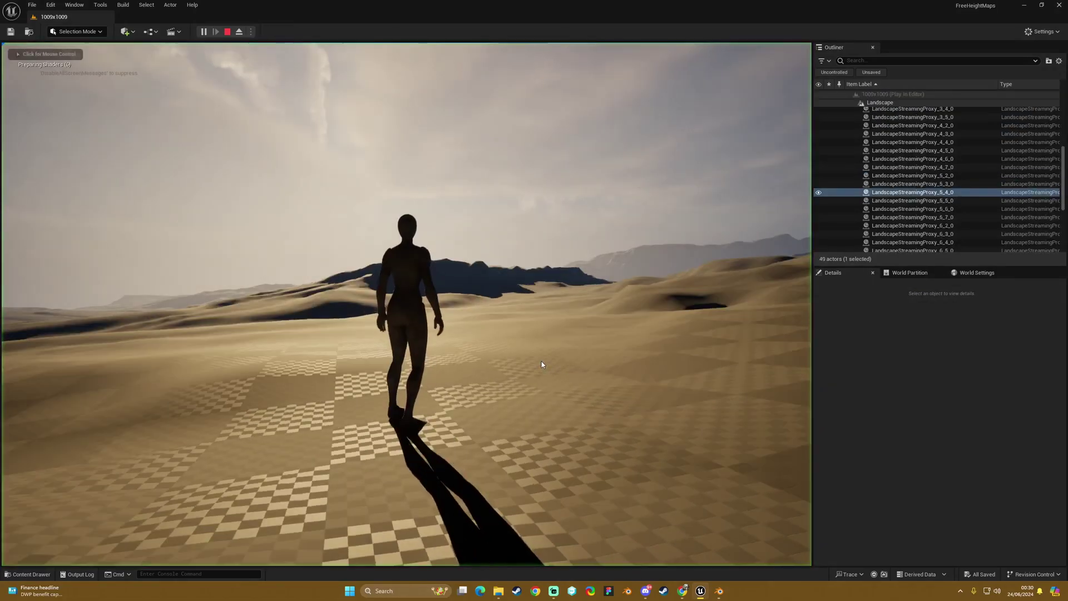
pyautogui.press('w')
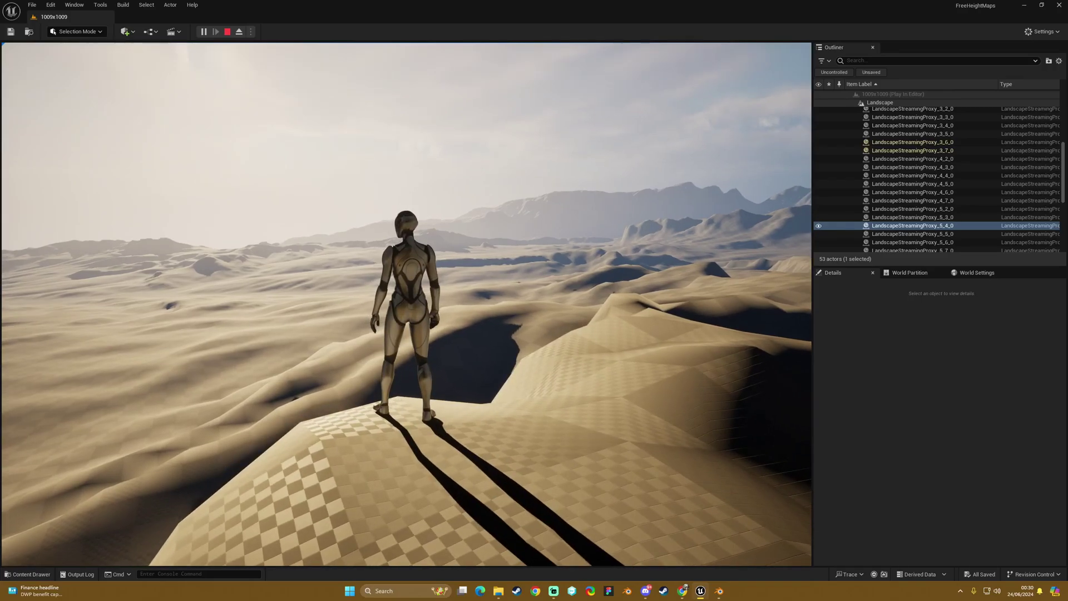
pyautogui.press('Escape')
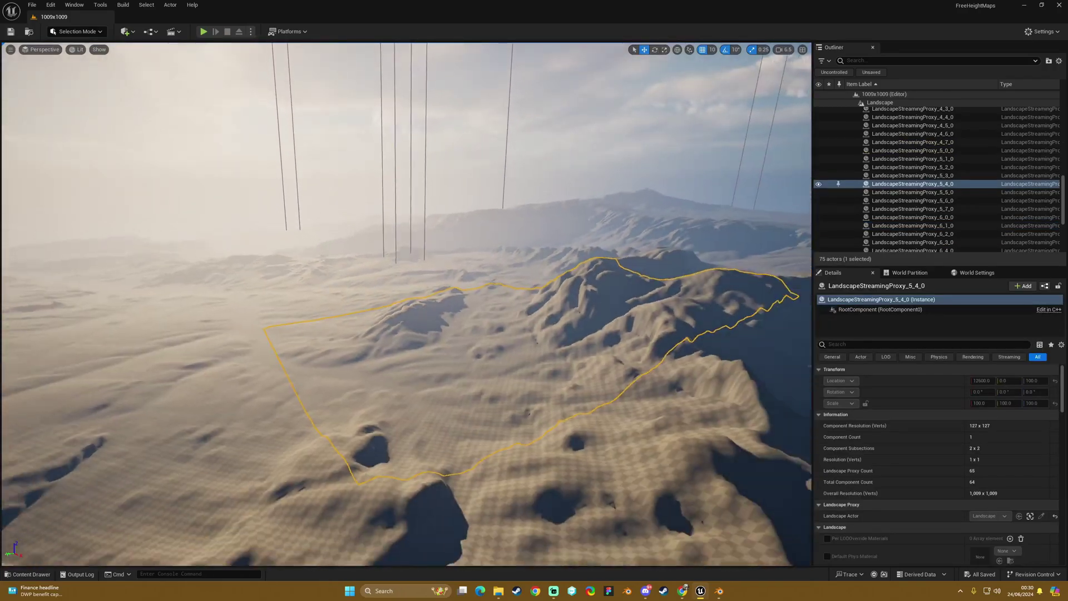
# - Deselect the landscape proxy and fly the camera over the sunlit mountains and cloudy sky
pyautogui.press('Escape')
pyautogui.moveTo(484, 312); pyautogui.dragTo(402, 225, button='right')
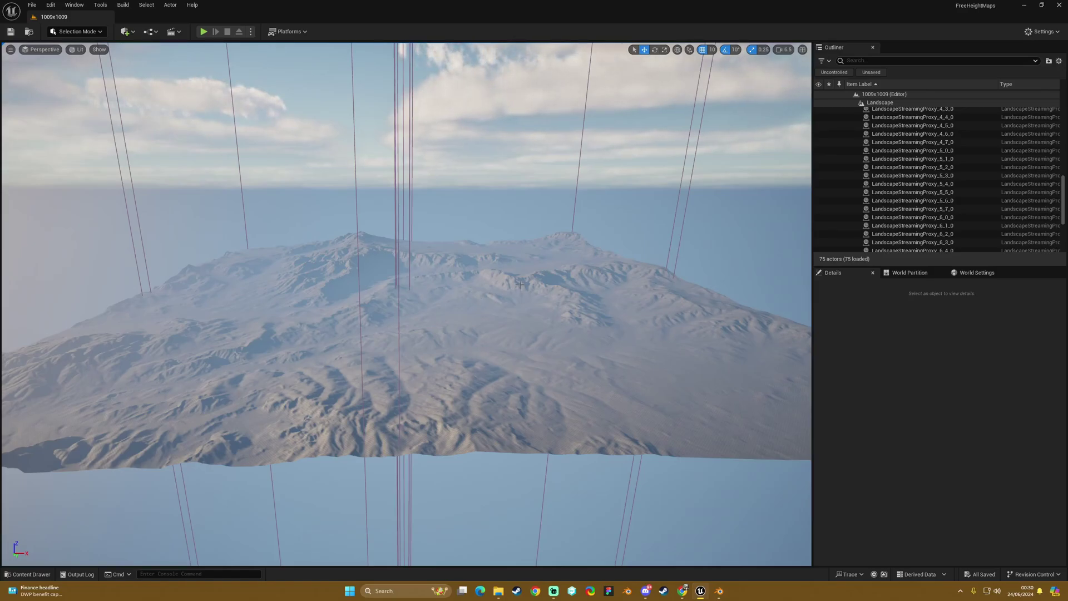
pyautogui.moveTo(520, 284); pyautogui.dragTo(383, 258, button='right')
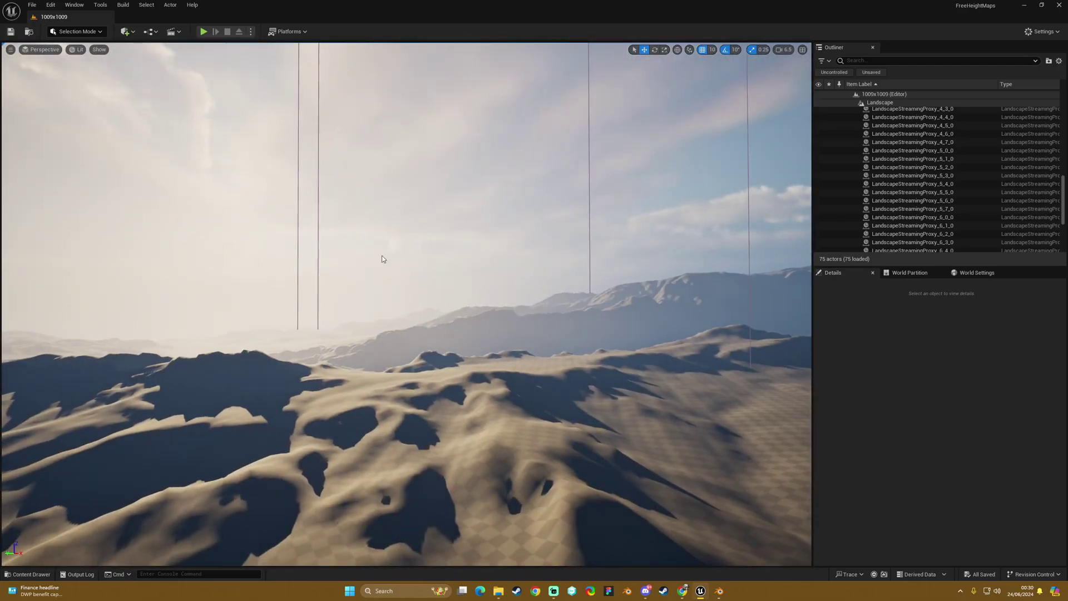
# - Use Save Current Level As to save a copy named 1009x1009_64Comp in Levels
pyautogui.click(32, 5)
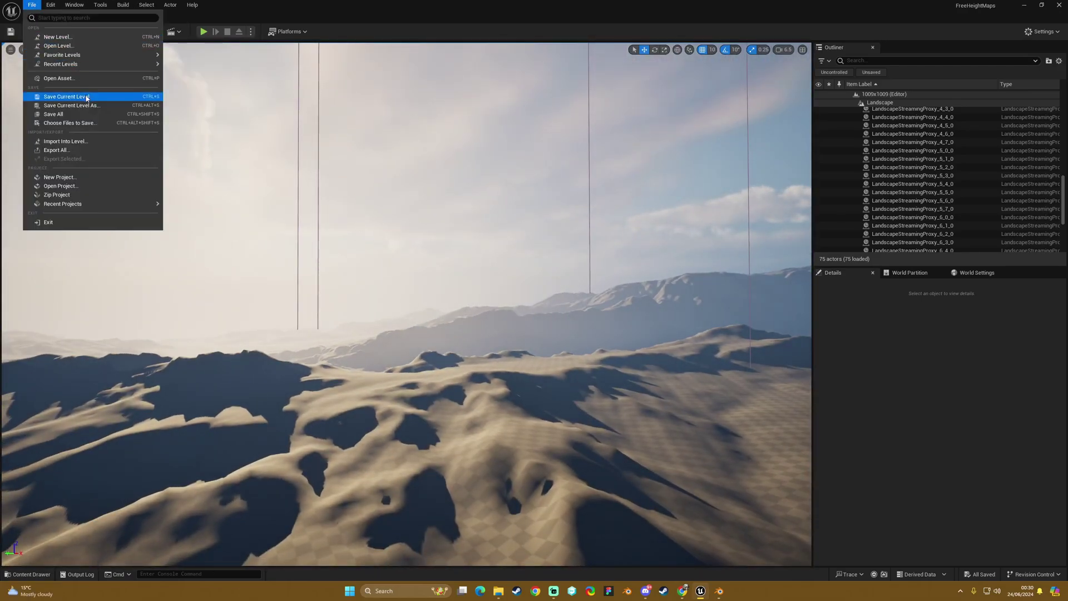
pyautogui.click(112, 107)
pyautogui.click(478, 239)
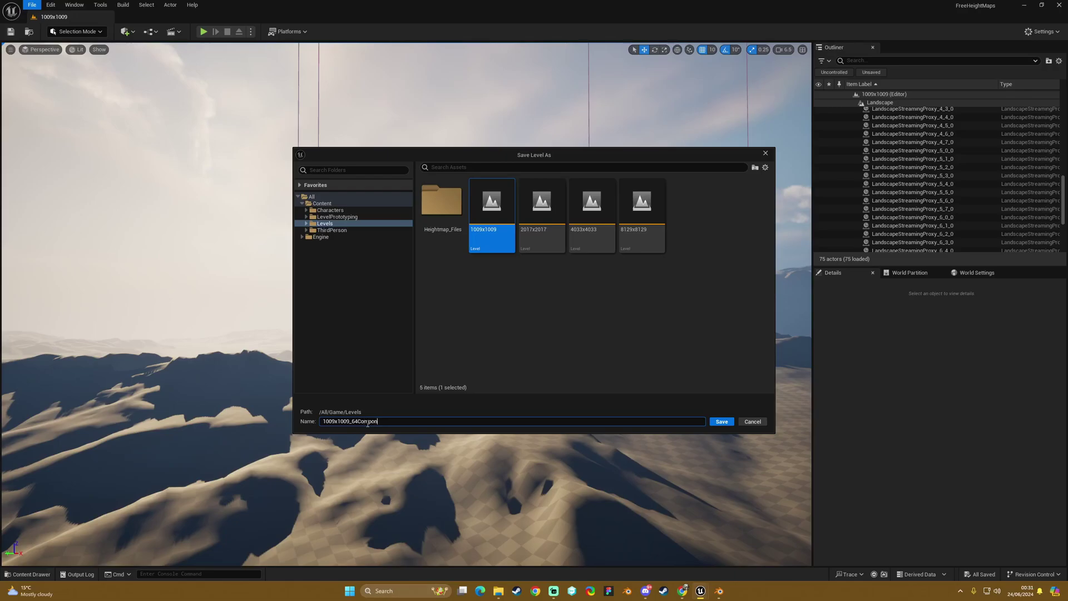
pyautogui.press('Return')
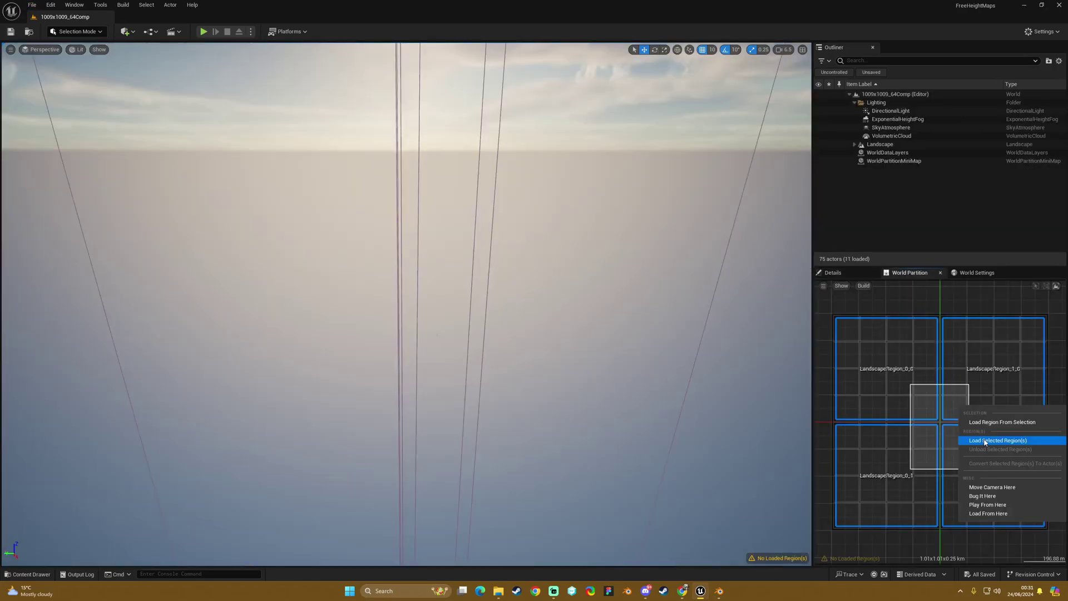
# - Load the four selected landscape regions, then select the Lighting folder actors and clear the selection
pyautogui.click(995, 440)
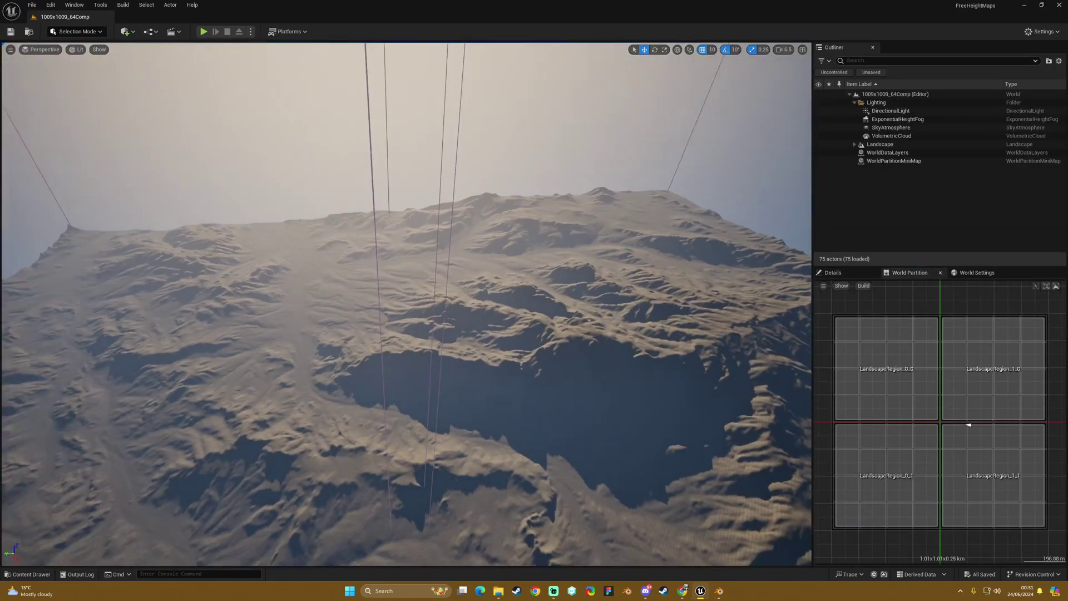
pyautogui.moveTo(808, 178)
pyautogui.mouseDown(button='right')
pyautogui.moveTo(808, 139)
pyautogui.moveTo(808, 179)
pyautogui.mouseUp(button='right')
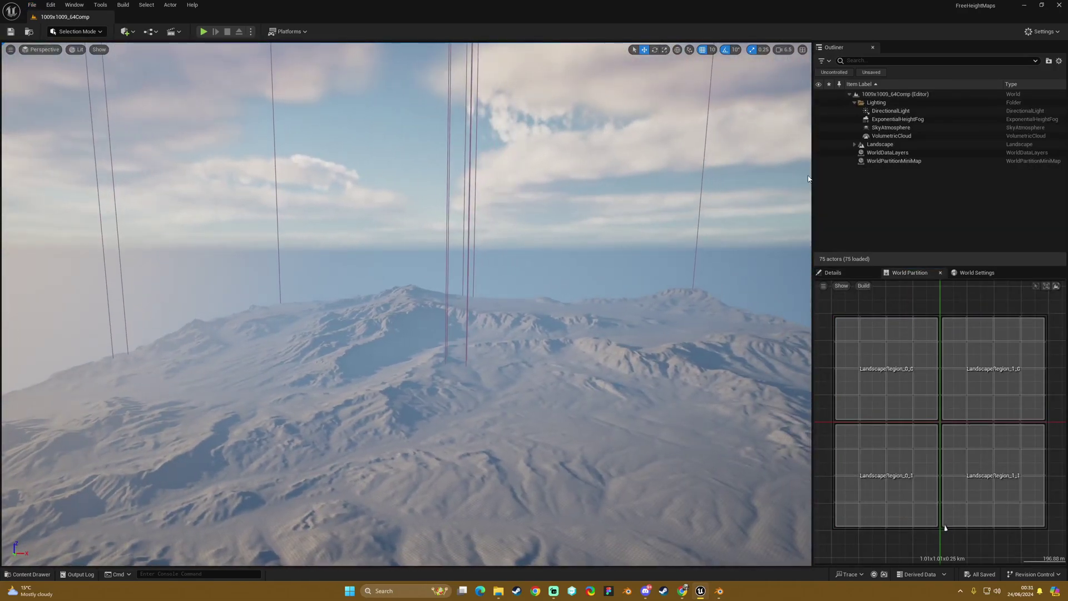
pyautogui.click(885, 111)
pyautogui.click(876, 102)
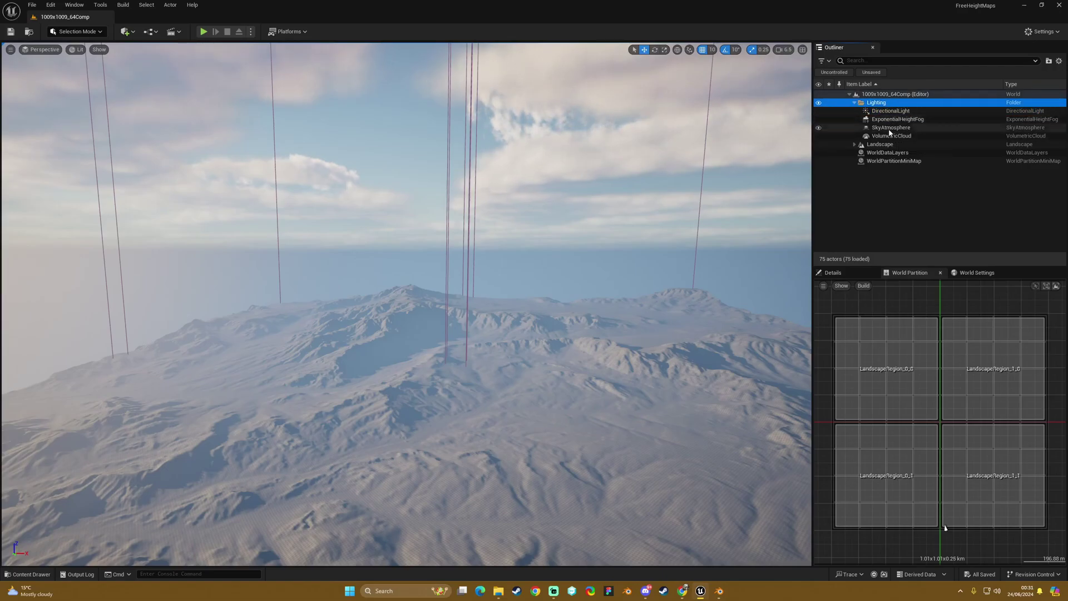
pyautogui.keyDown('shift'); pyautogui.click(891, 136); pyautogui.keyUp('shift')
pyautogui.click(892, 226)
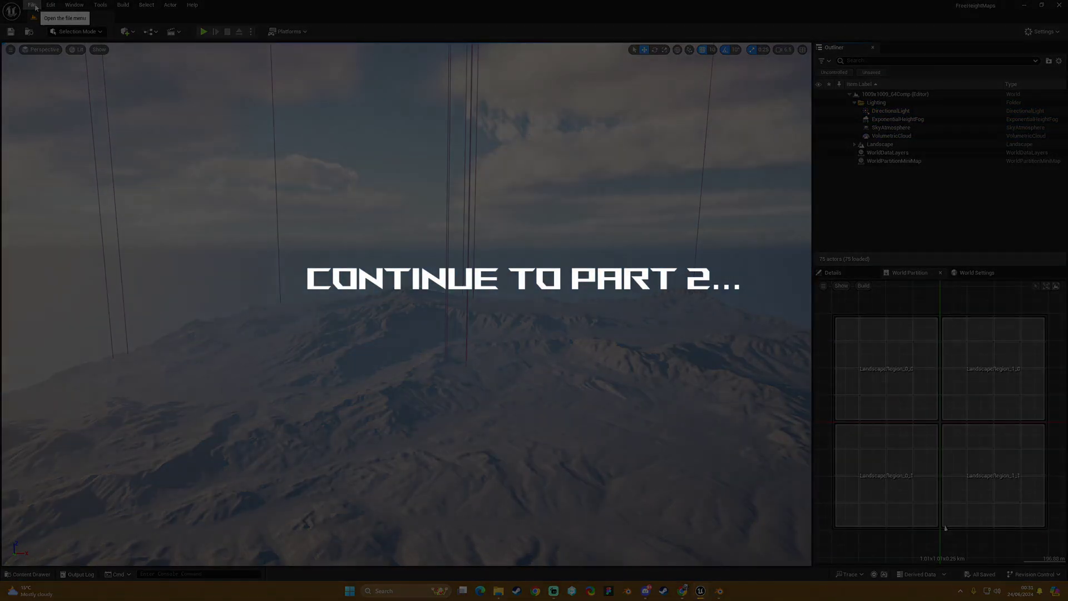
pyautogui.click(34, 6)
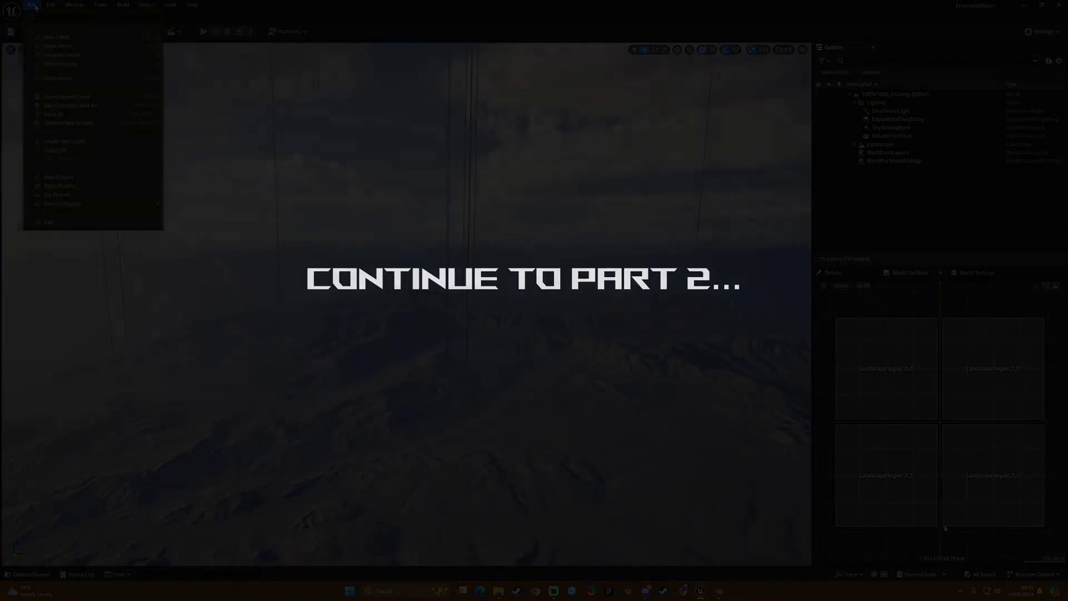